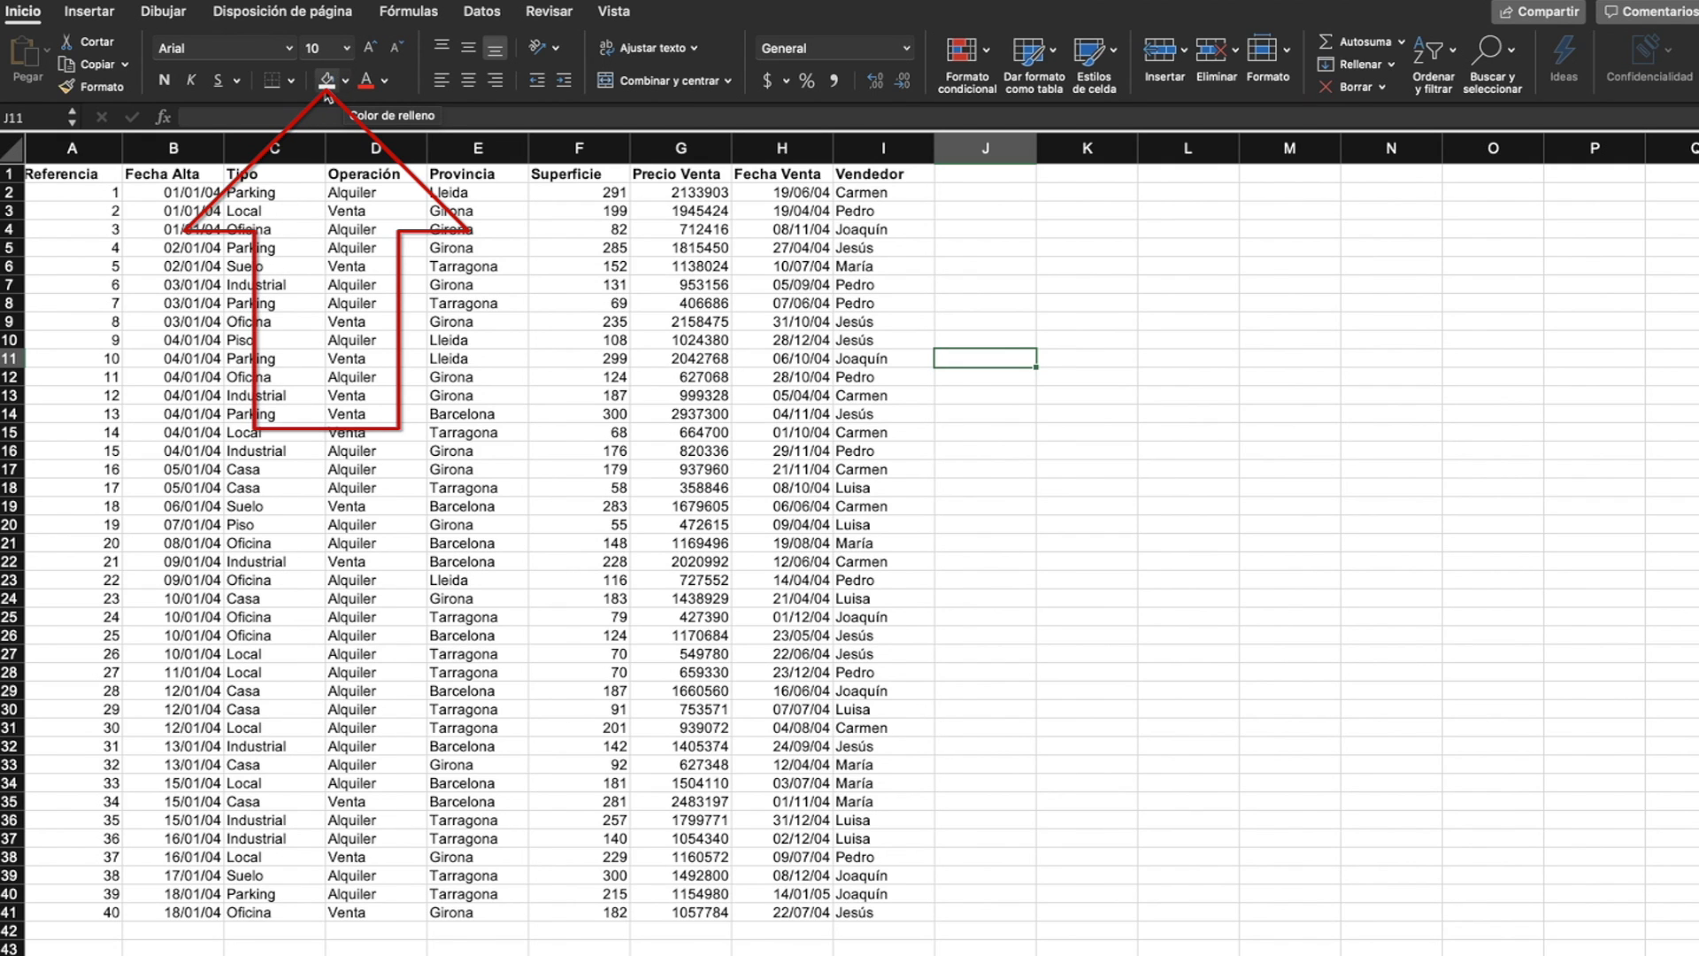
# Try an orange fill on cell C6 (Suelo)
pyautogui.click(270, 268)
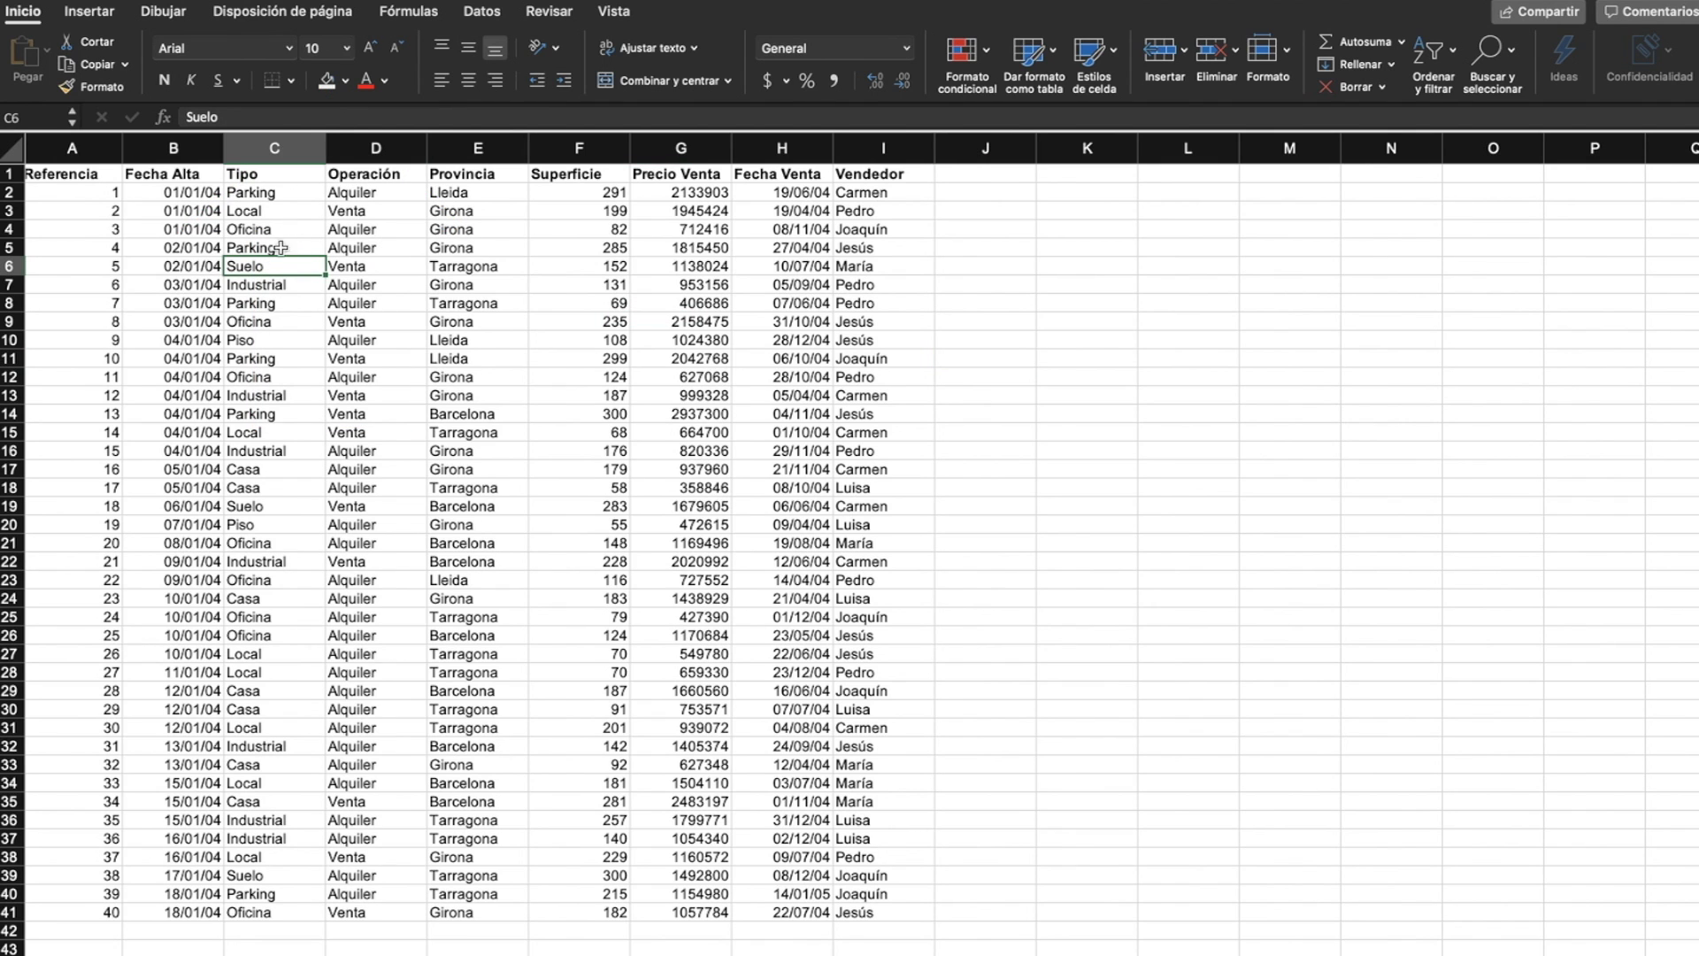
pyautogui.click(346, 81)
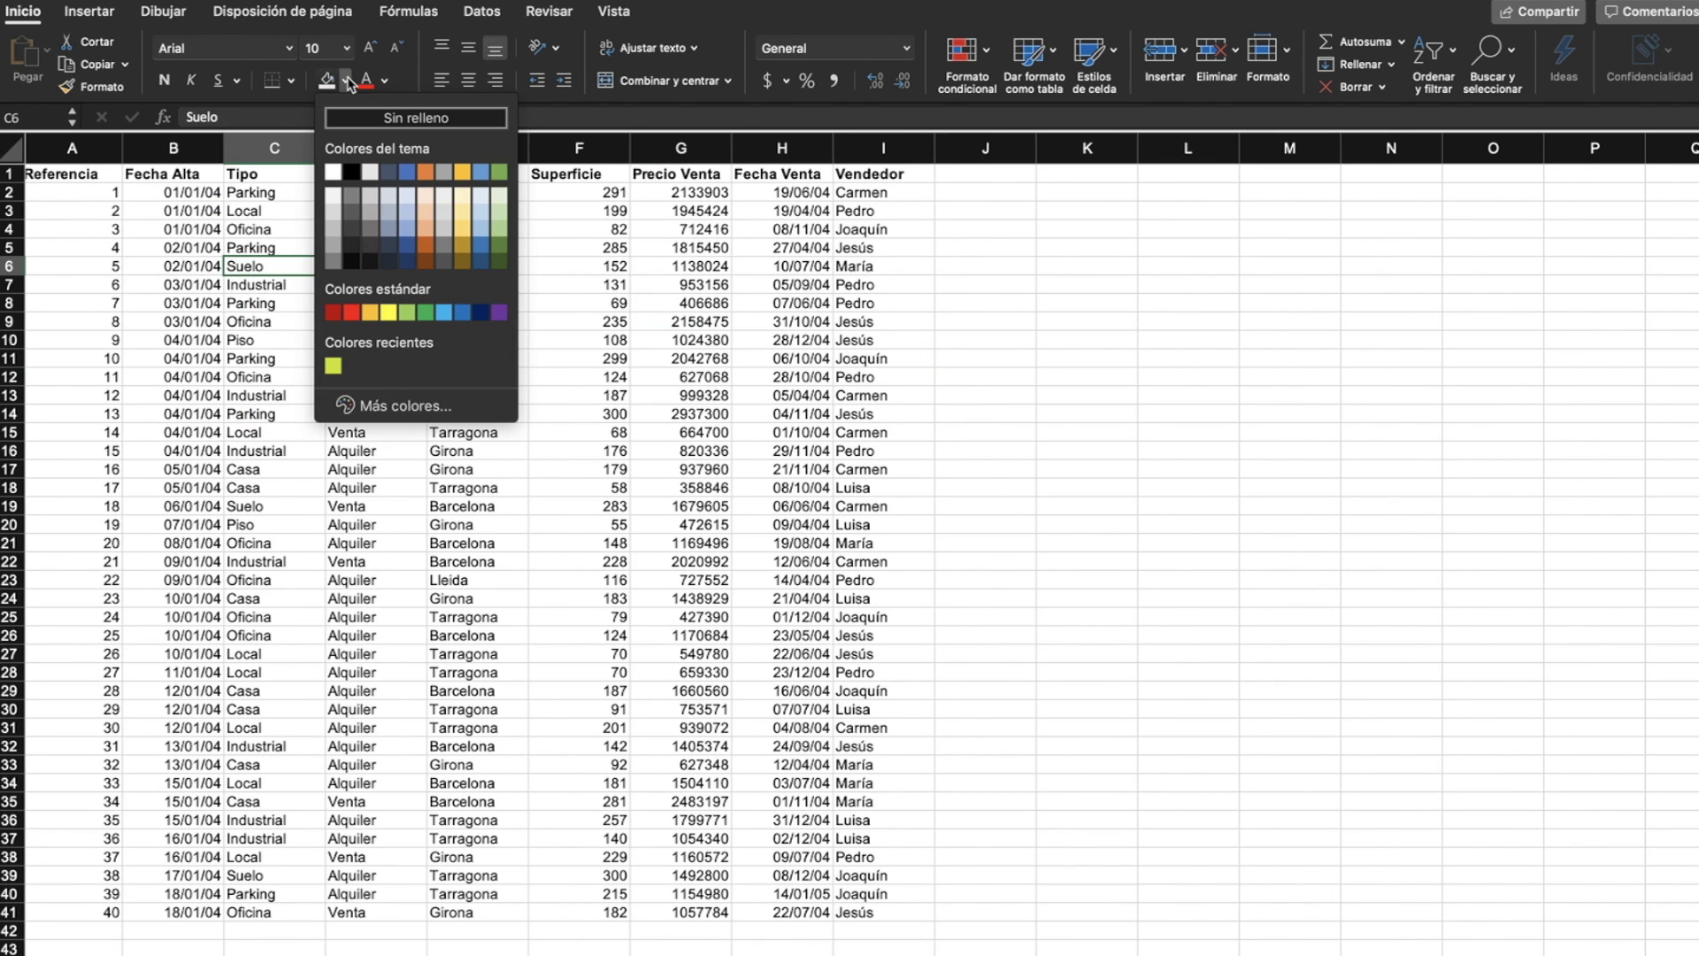
pyautogui.click(444, 245)
pyautogui.press('Down')
pyautogui.press('Down')
# Replace C6's fill with a custom green chosen in the Colors dialog
pyautogui.click(279, 265)
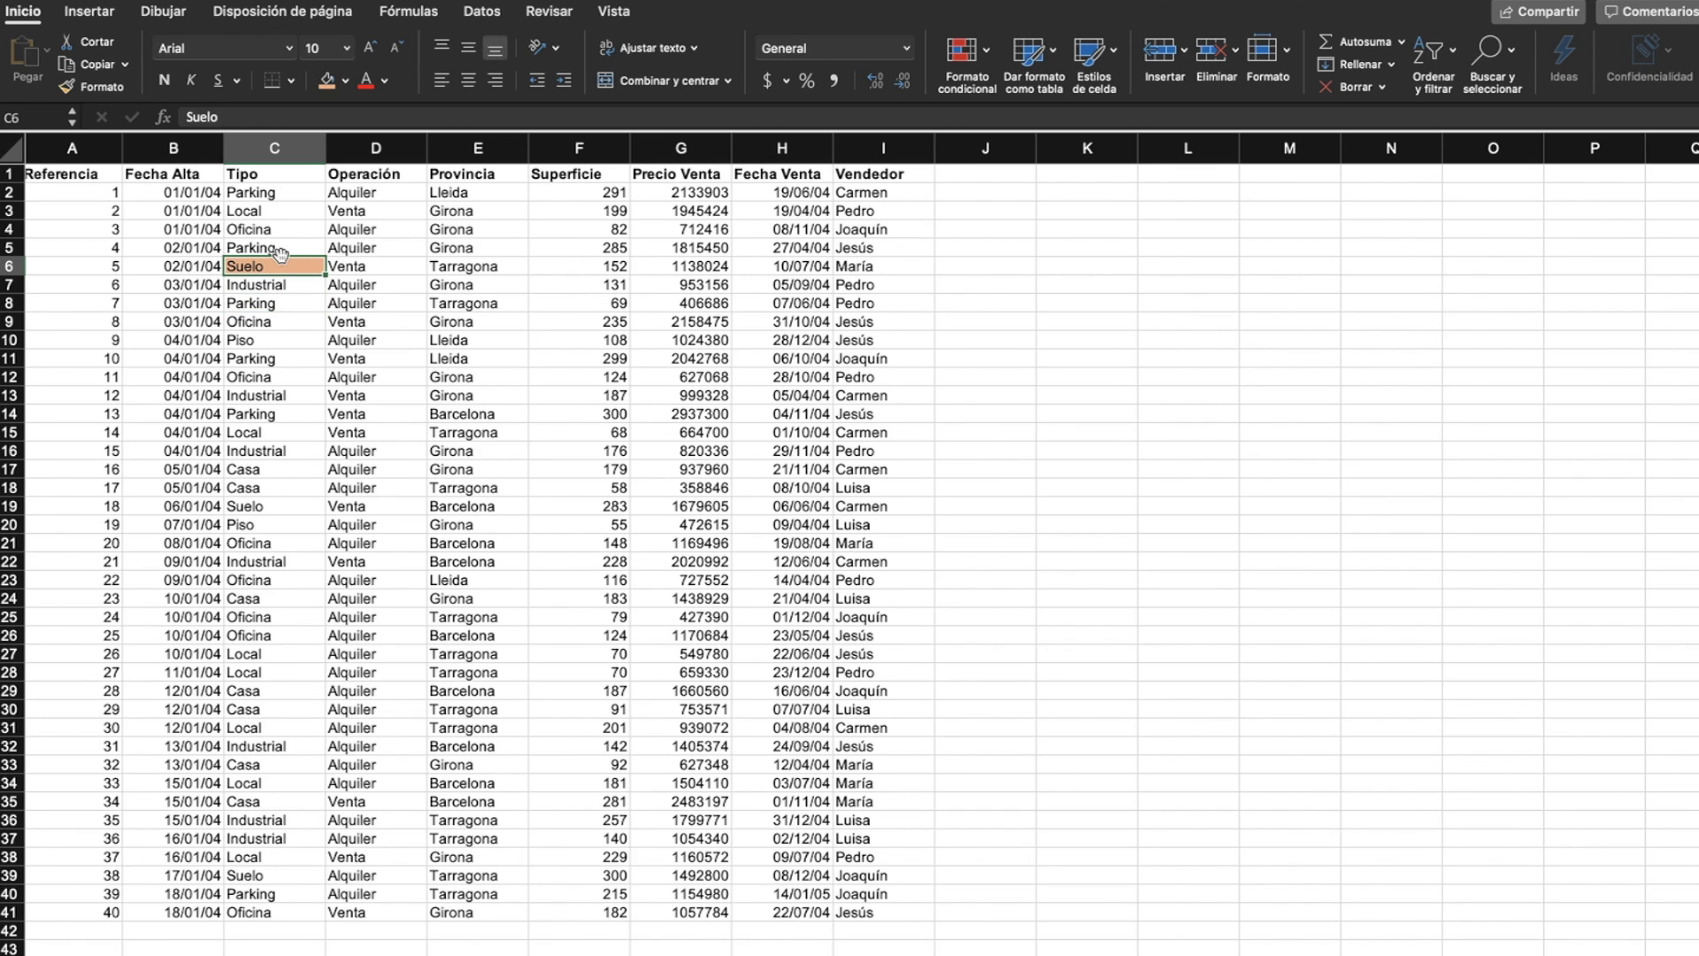
pyautogui.click(345, 80)
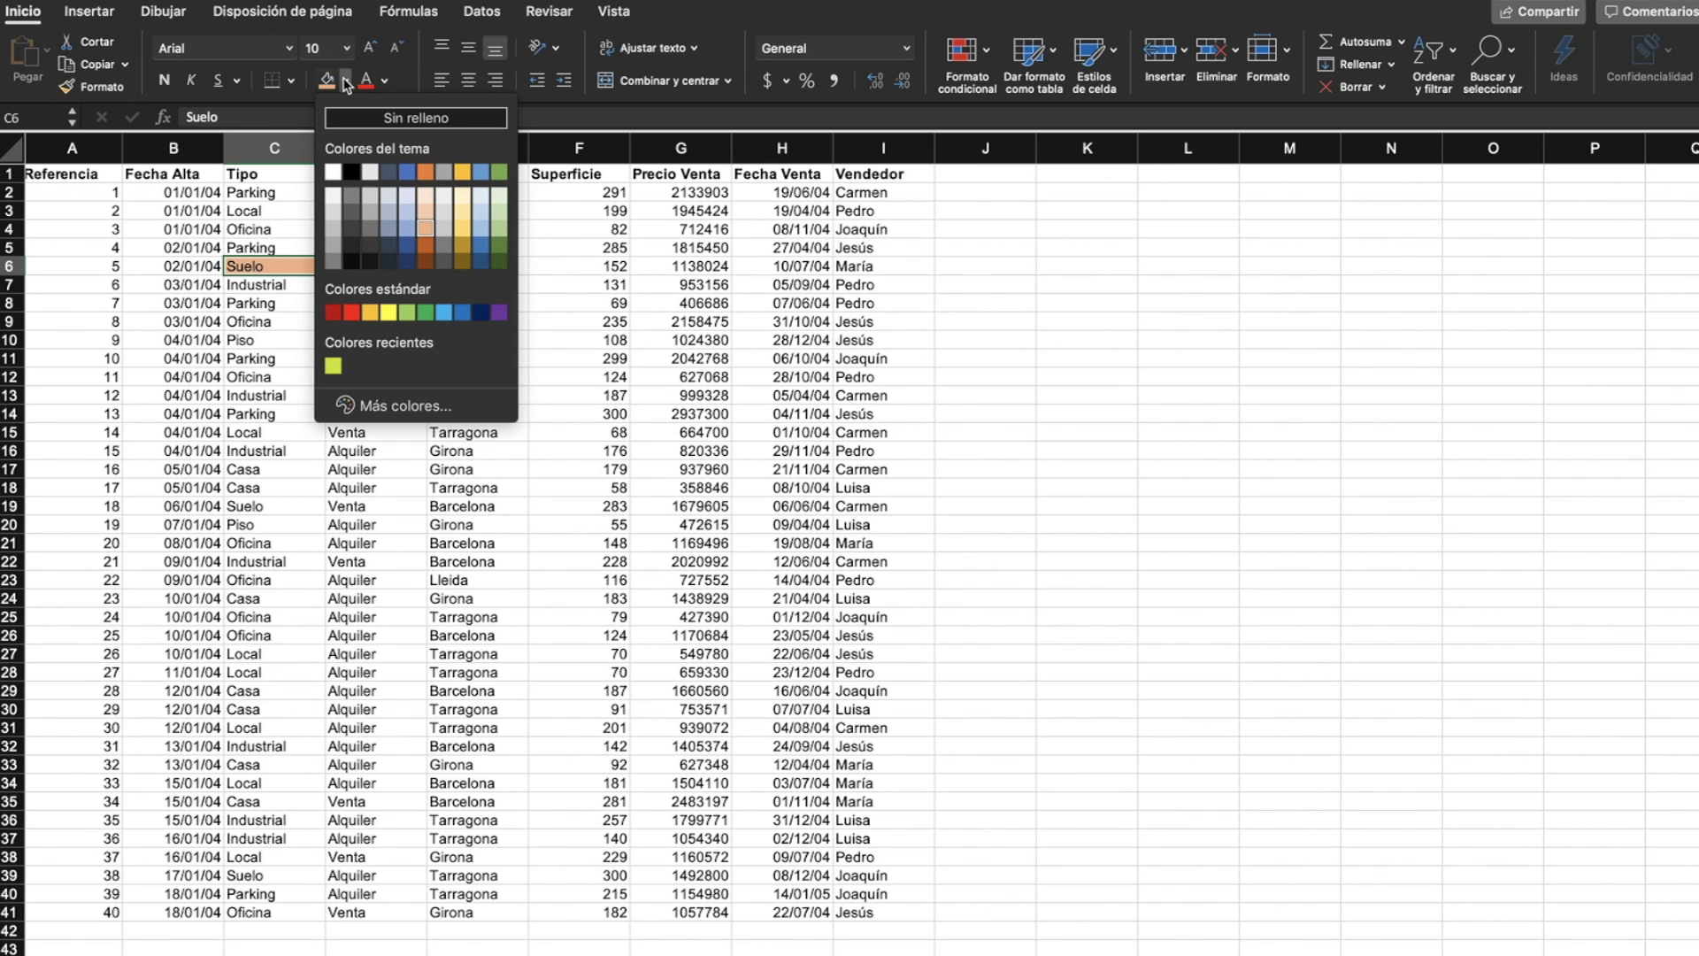
pyautogui.click(405, 406)
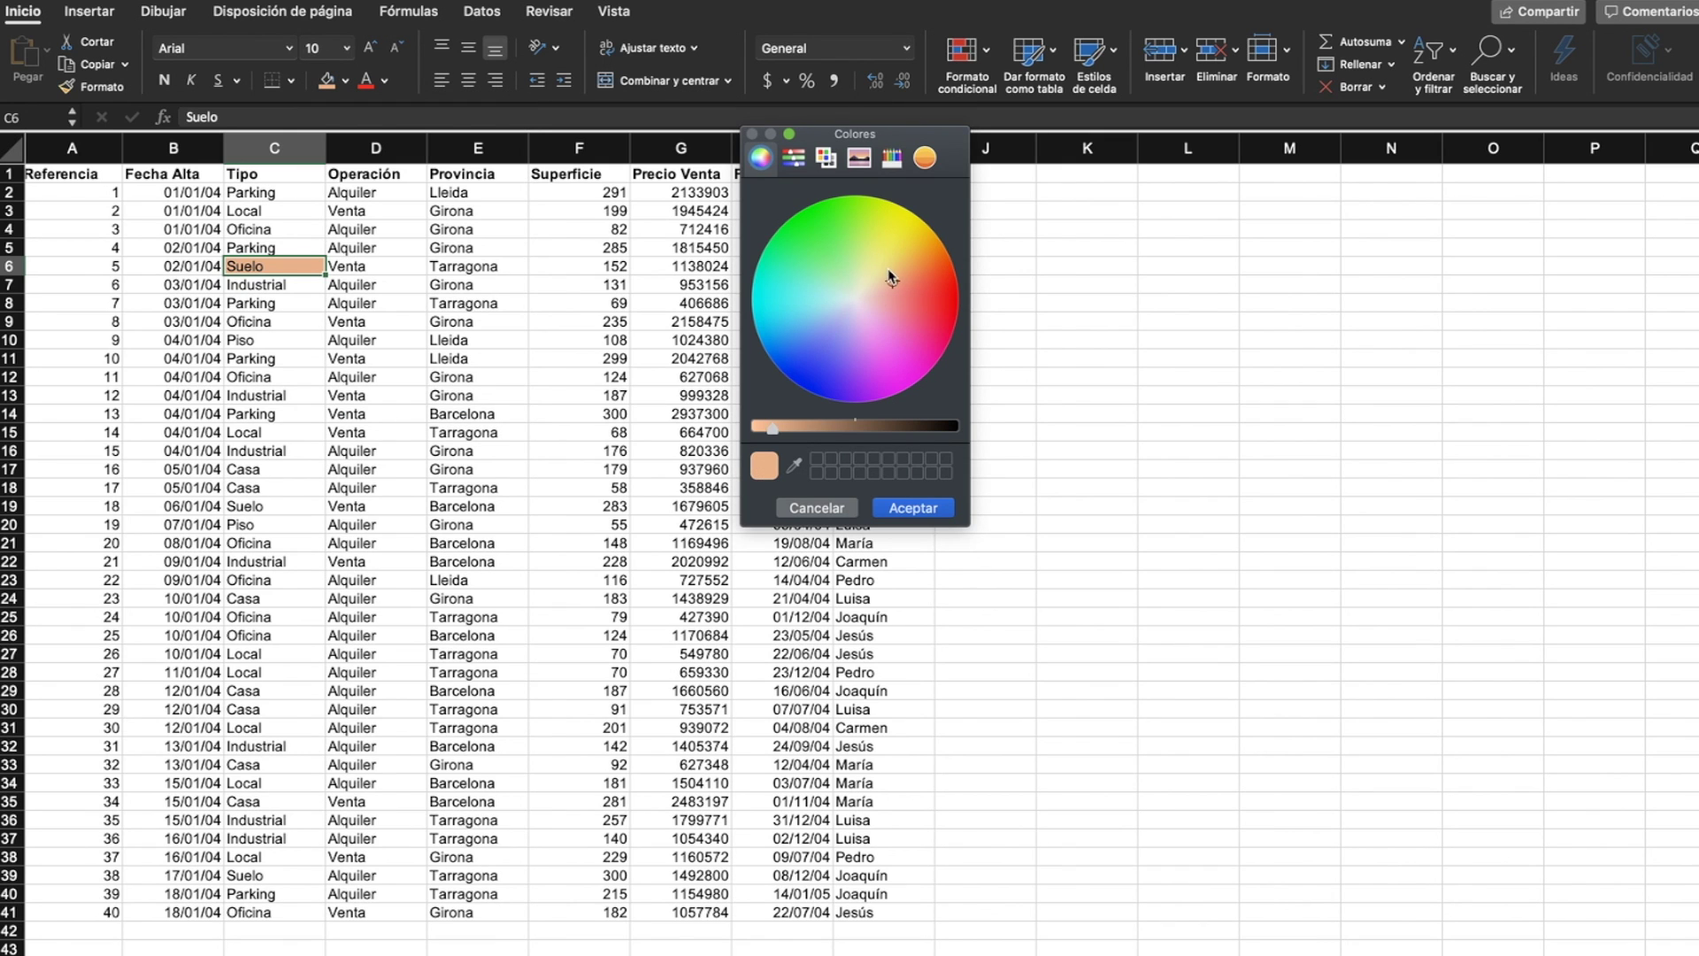
pyautogui.moveTo(891, 277)
pyautogui.mouseDown()
pyautogui.moveTo(926, 254)
pyautogui.moveTo(814, 257)
pyautogui.mouseUp()
pyautogui.click(912, 507)
# Check C6's green fill, then select the header row A1:I1
pyautogui.click(478, 432)
pyautogui.click(275, 413)
pyautogui.click(274, 268)
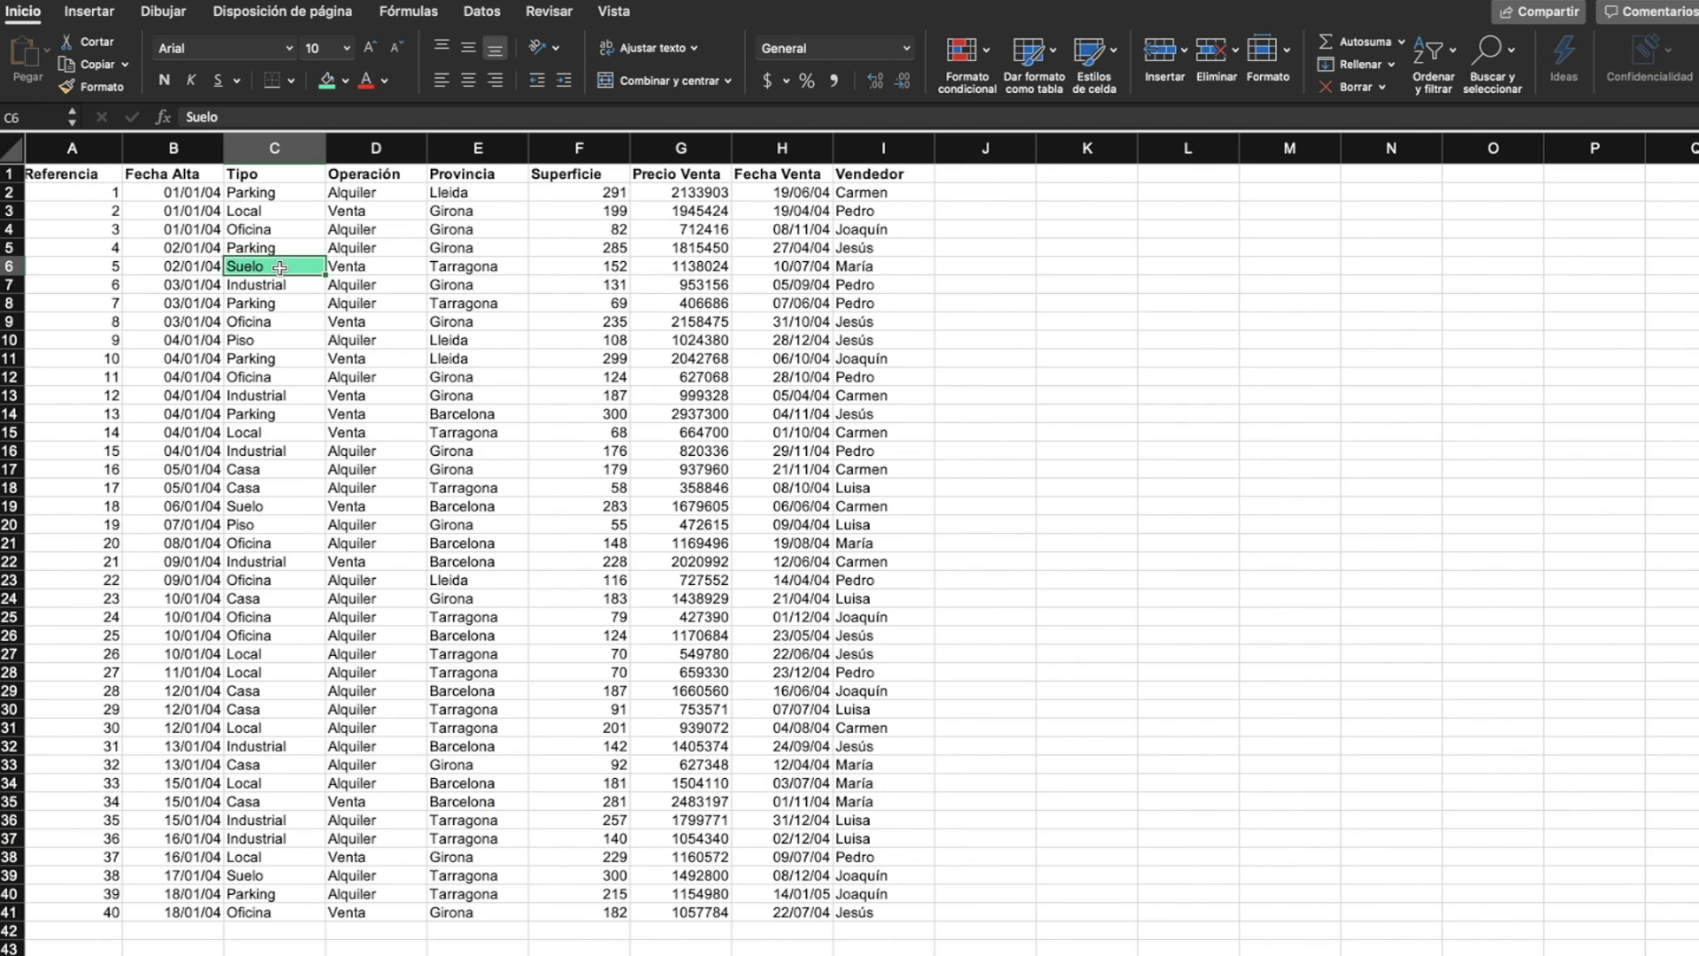
pyautogui.moveTo(75, 177); pyautogui.dragTo(933, 179)
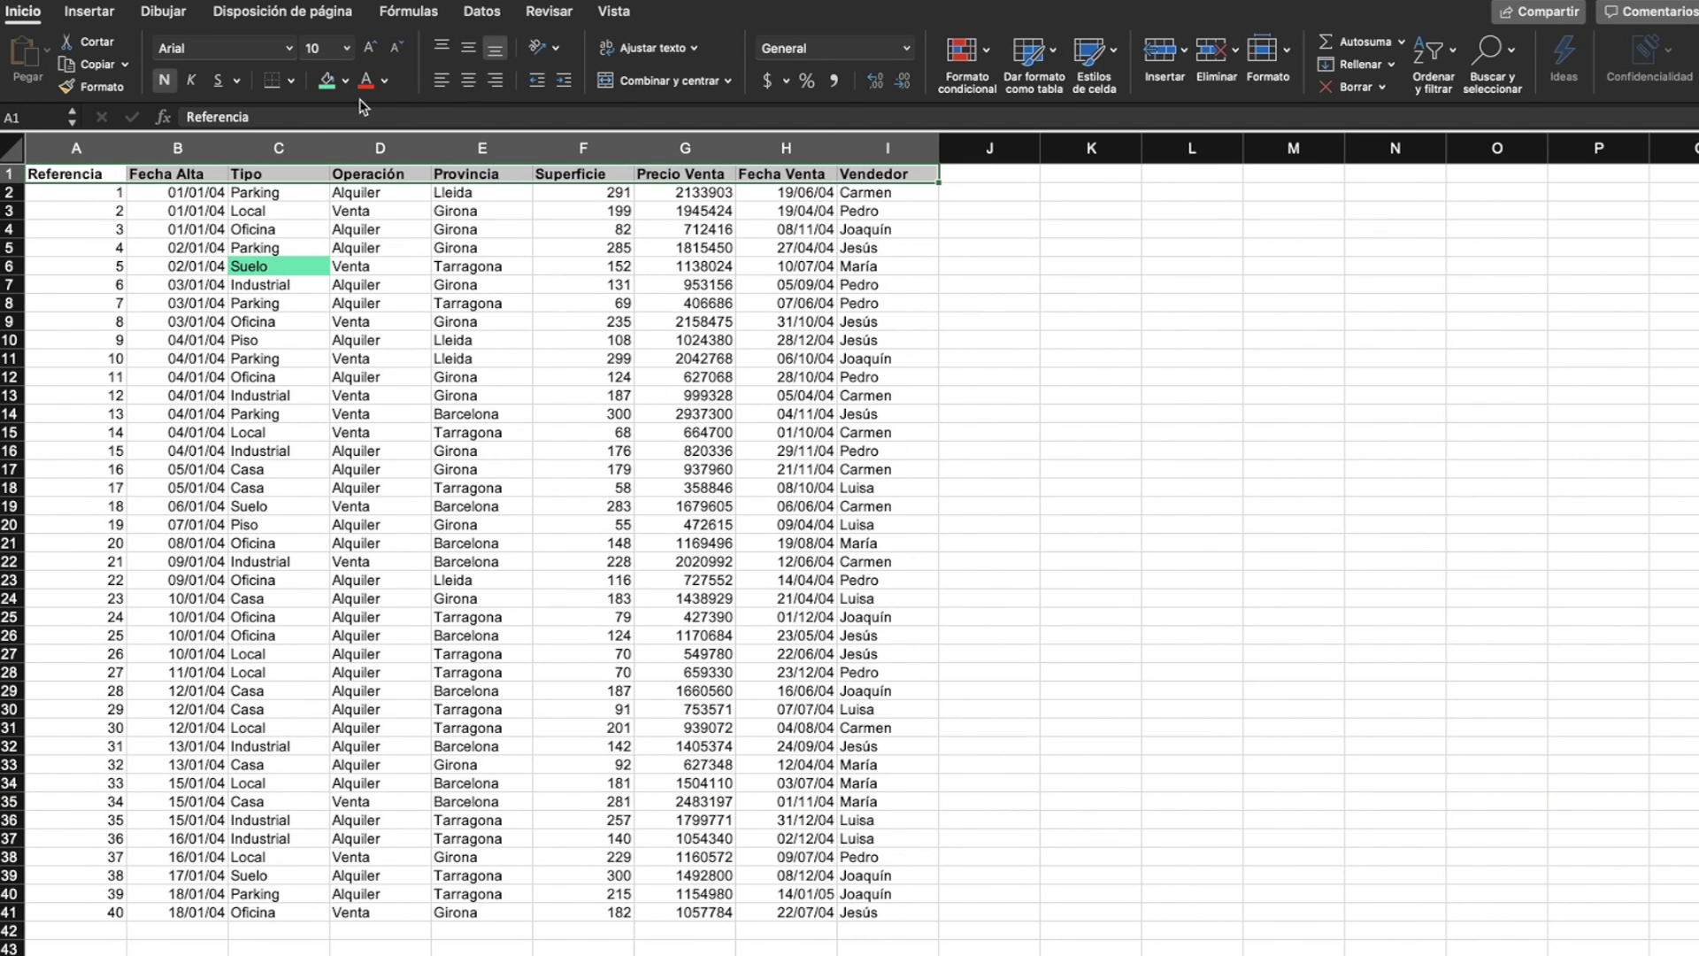
# Fill the header row A1:I1 green and the Referencia values A2:A41 tan
pyautogui.click(327, 81)
pyautogui.click(487, 285)
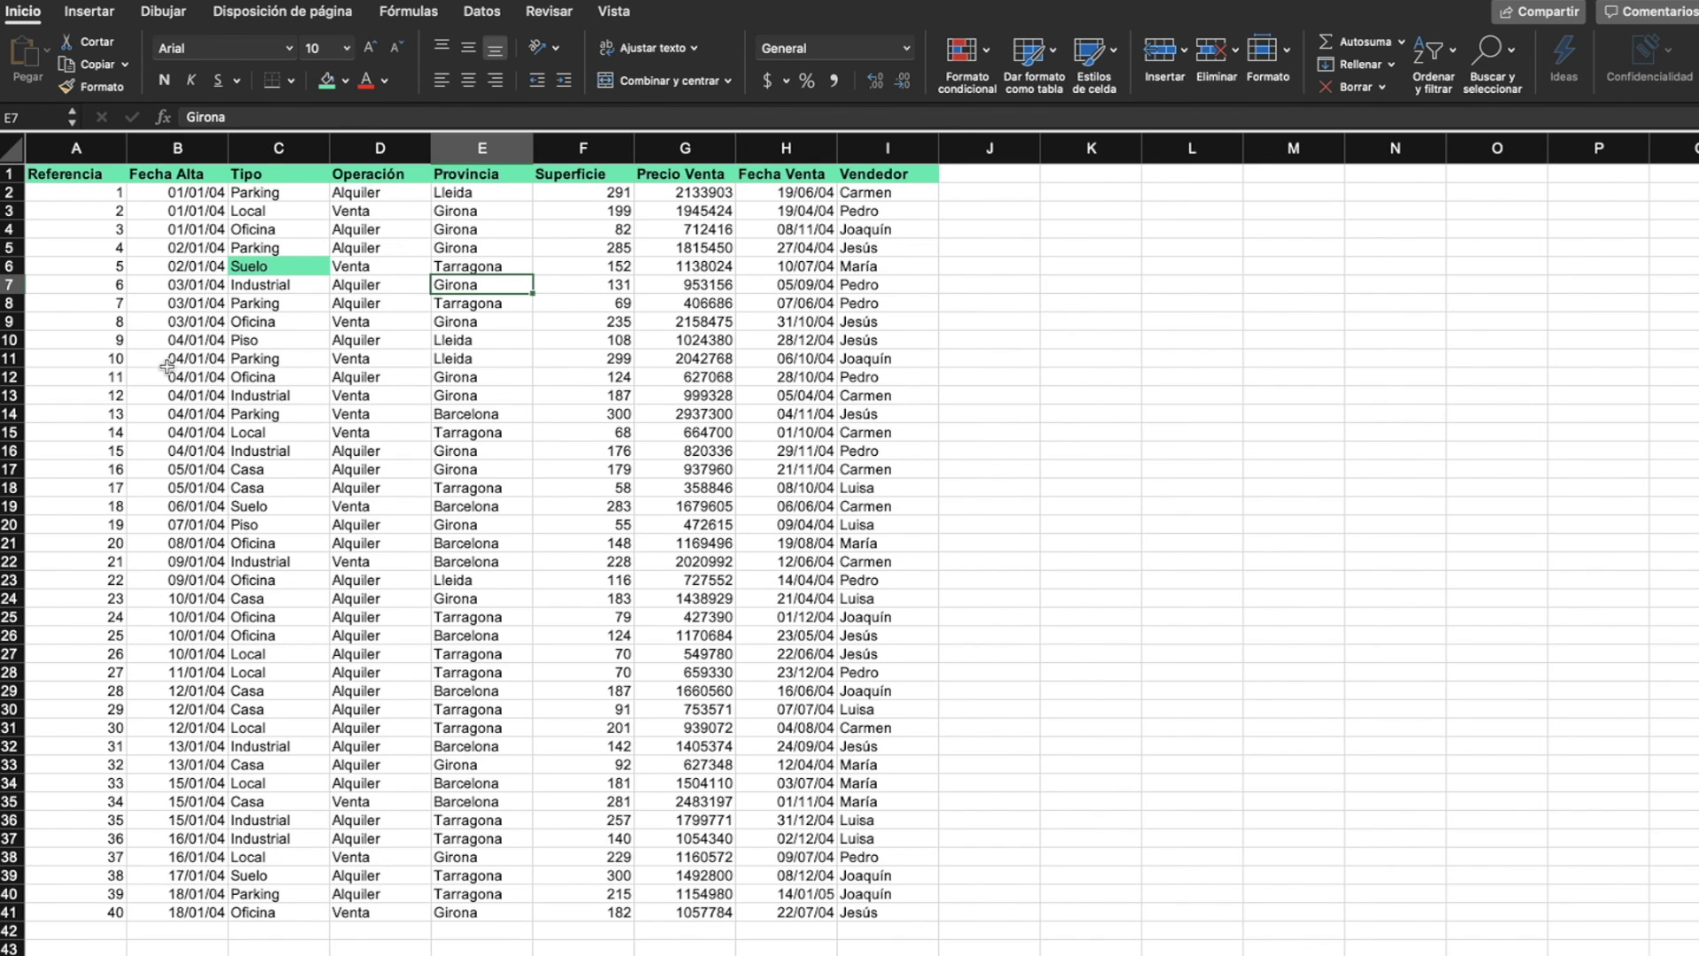
pyautogui.moveTo(89, 192); pyautogui.dragTo(119, 914)
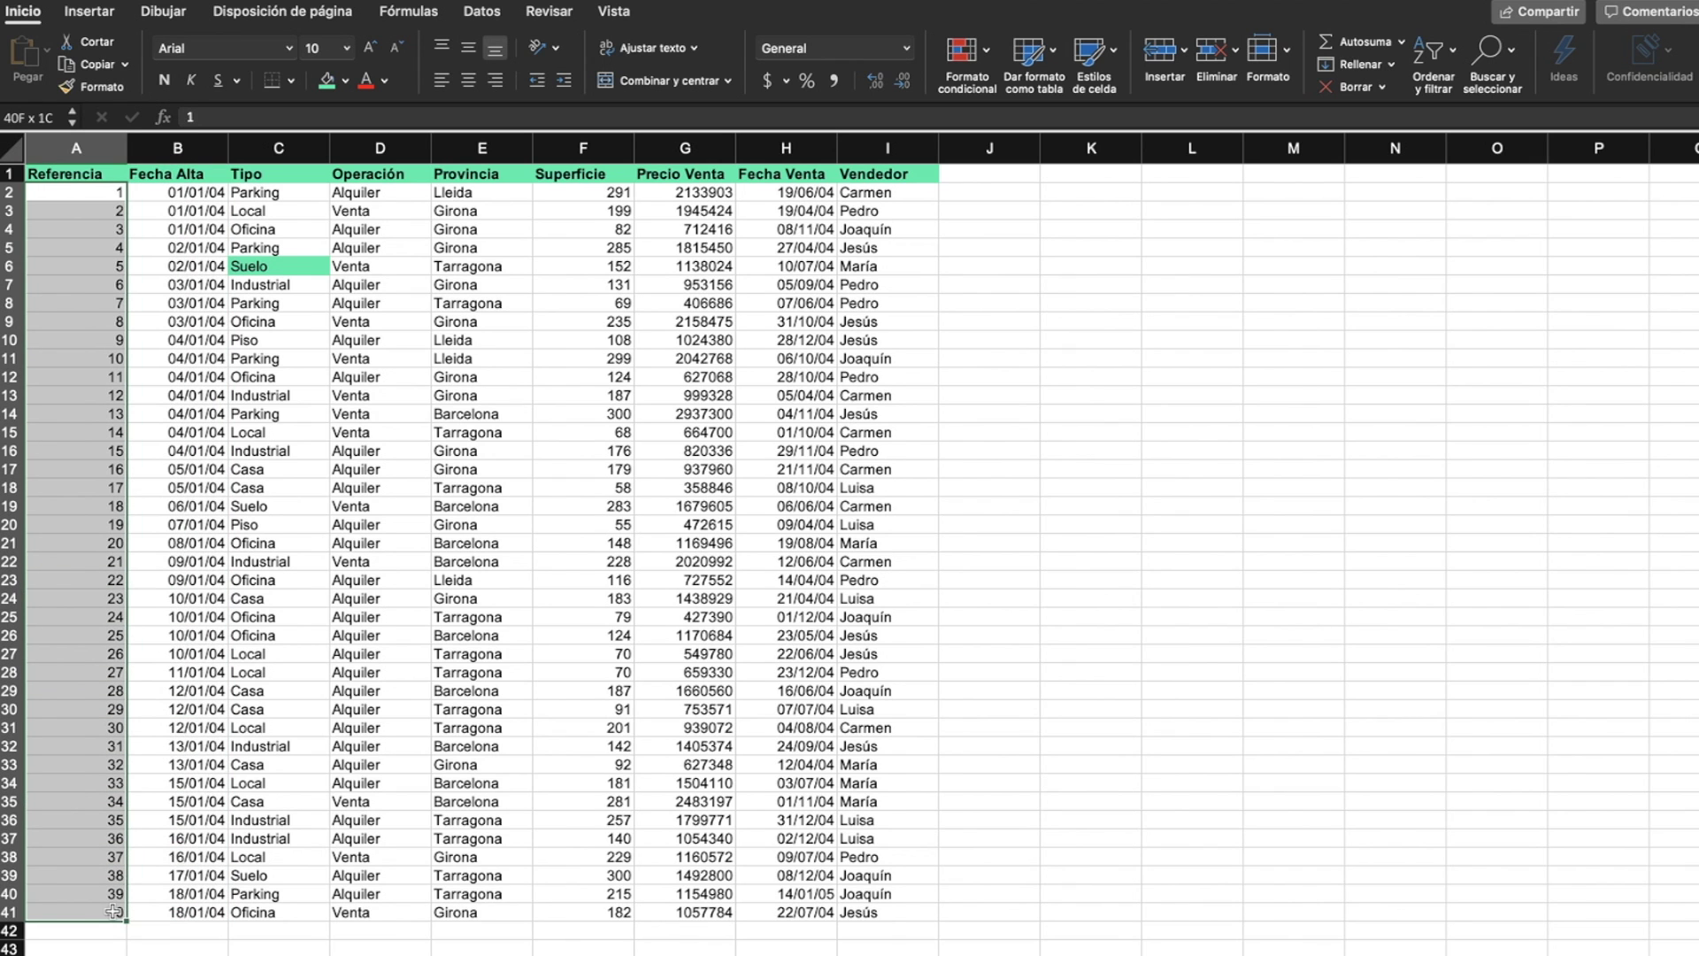
pyautogui.click(347, 80)
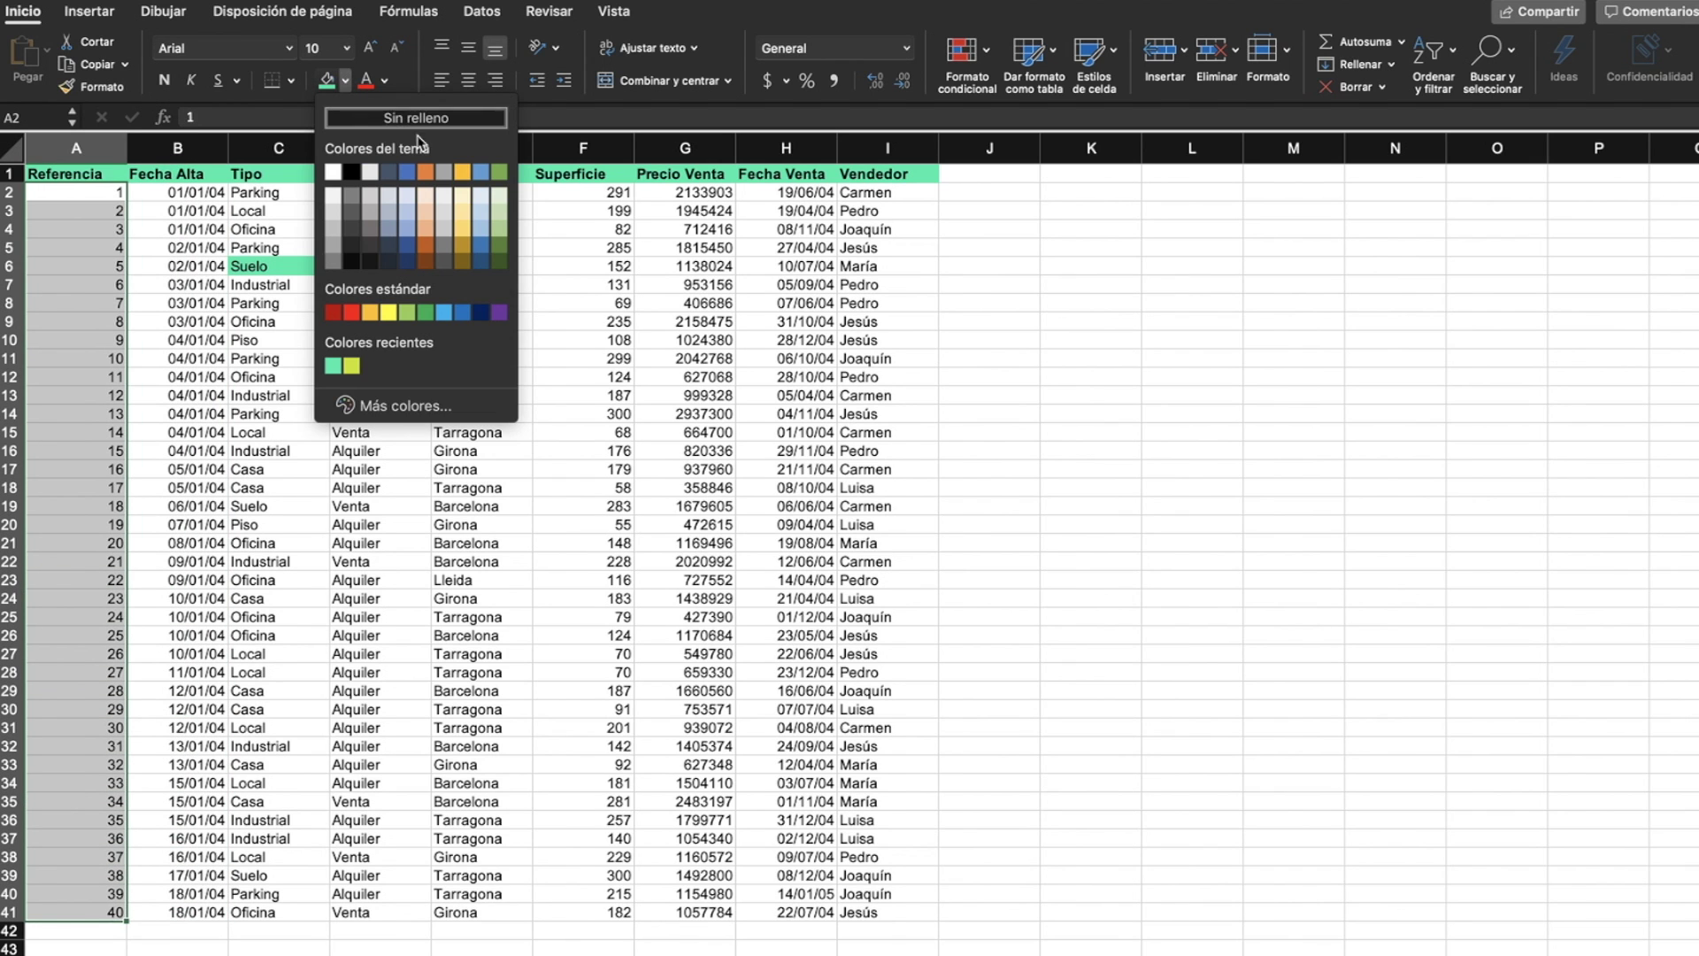
pyautogui.click(464, 222)
pyautogui.click(437, 432)
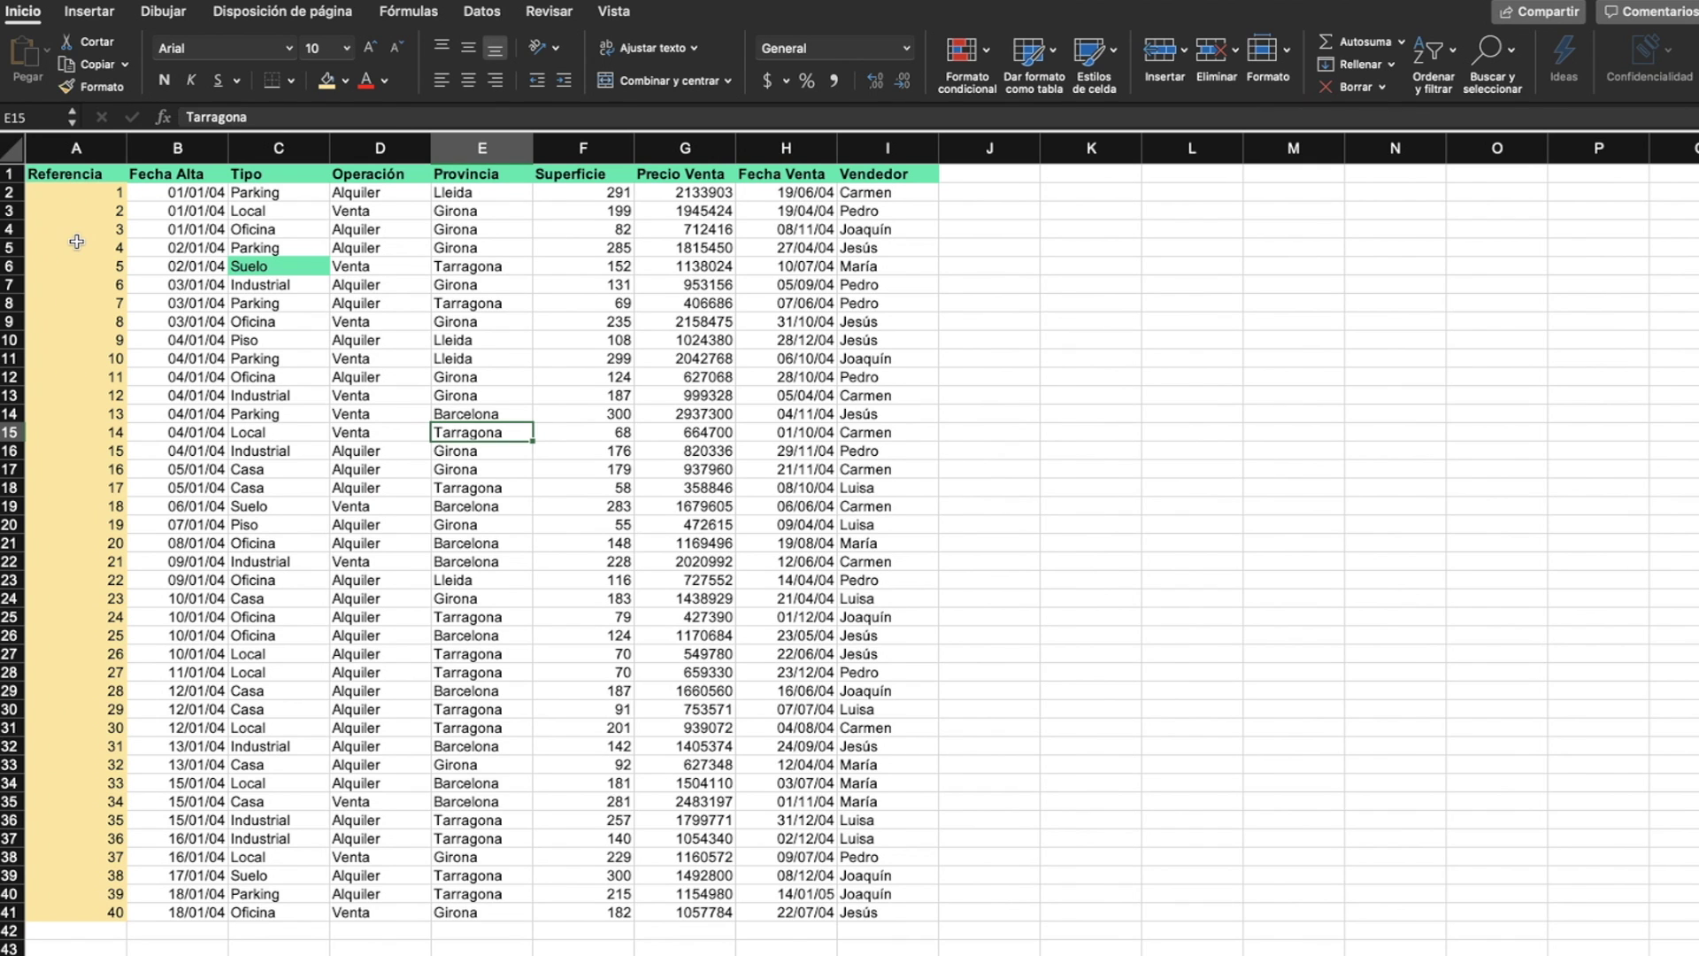
# Fill the range A1:I41 light grey, then select the entire sheet
pyautogui.moveTo(35, 174); pyautogui.dragTo(912, 816)
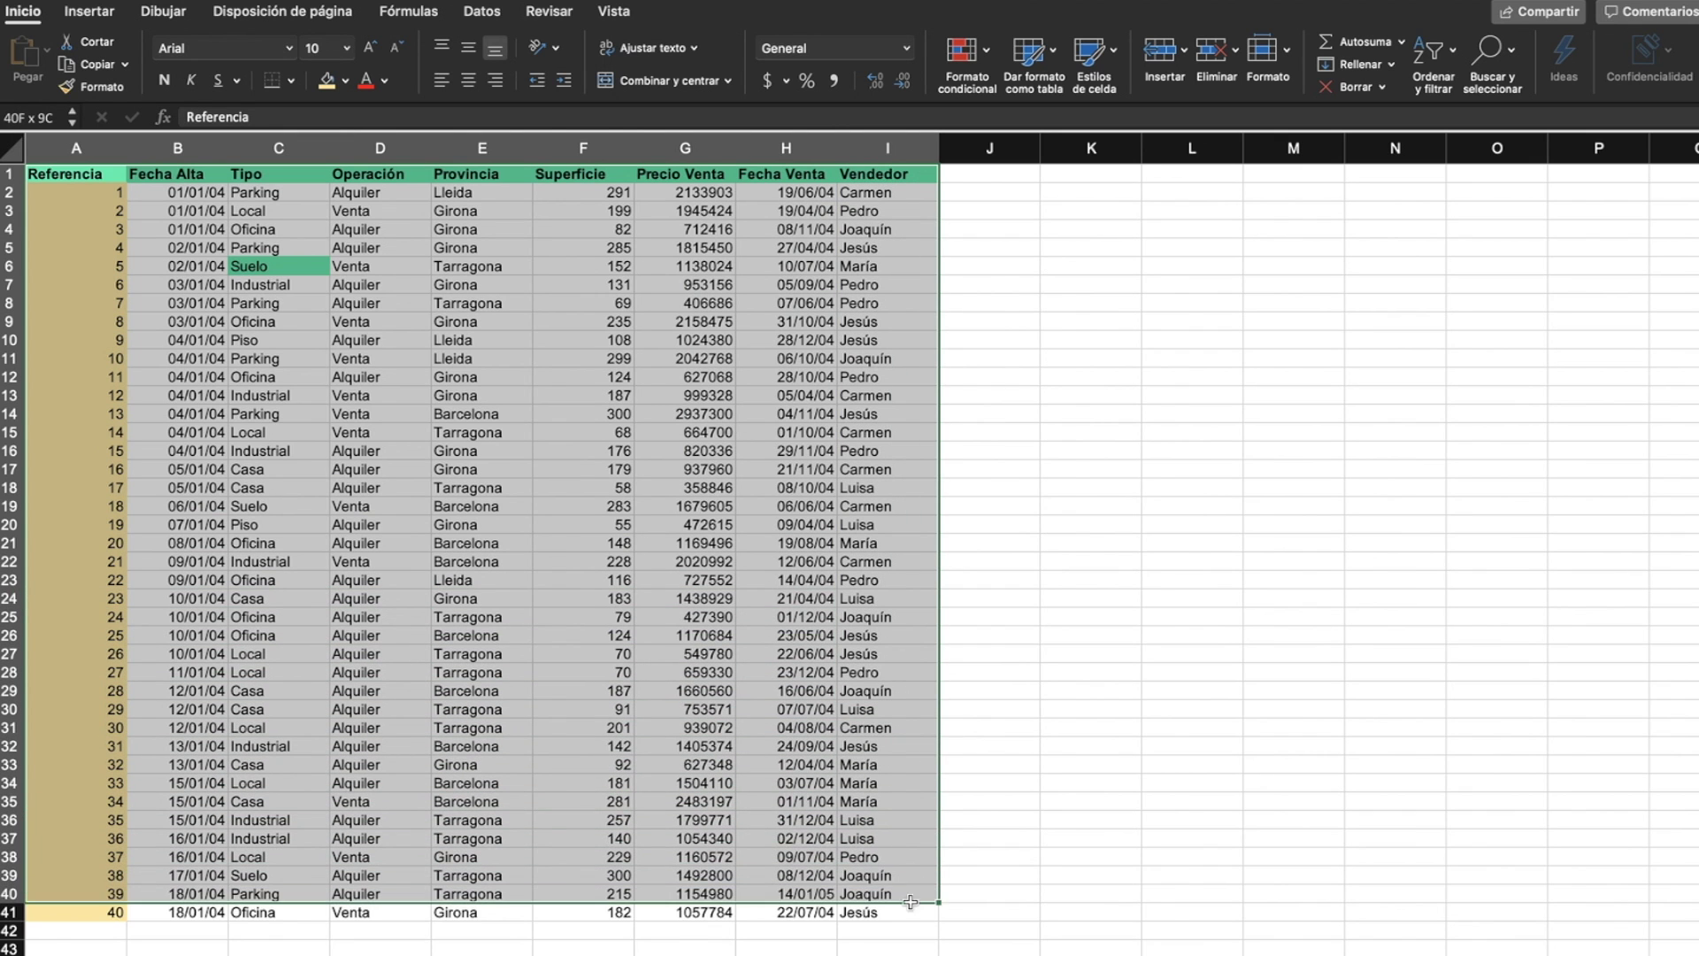
pyautogui.moveTo(911, 816); pyautogui.dragTo(910, 912)
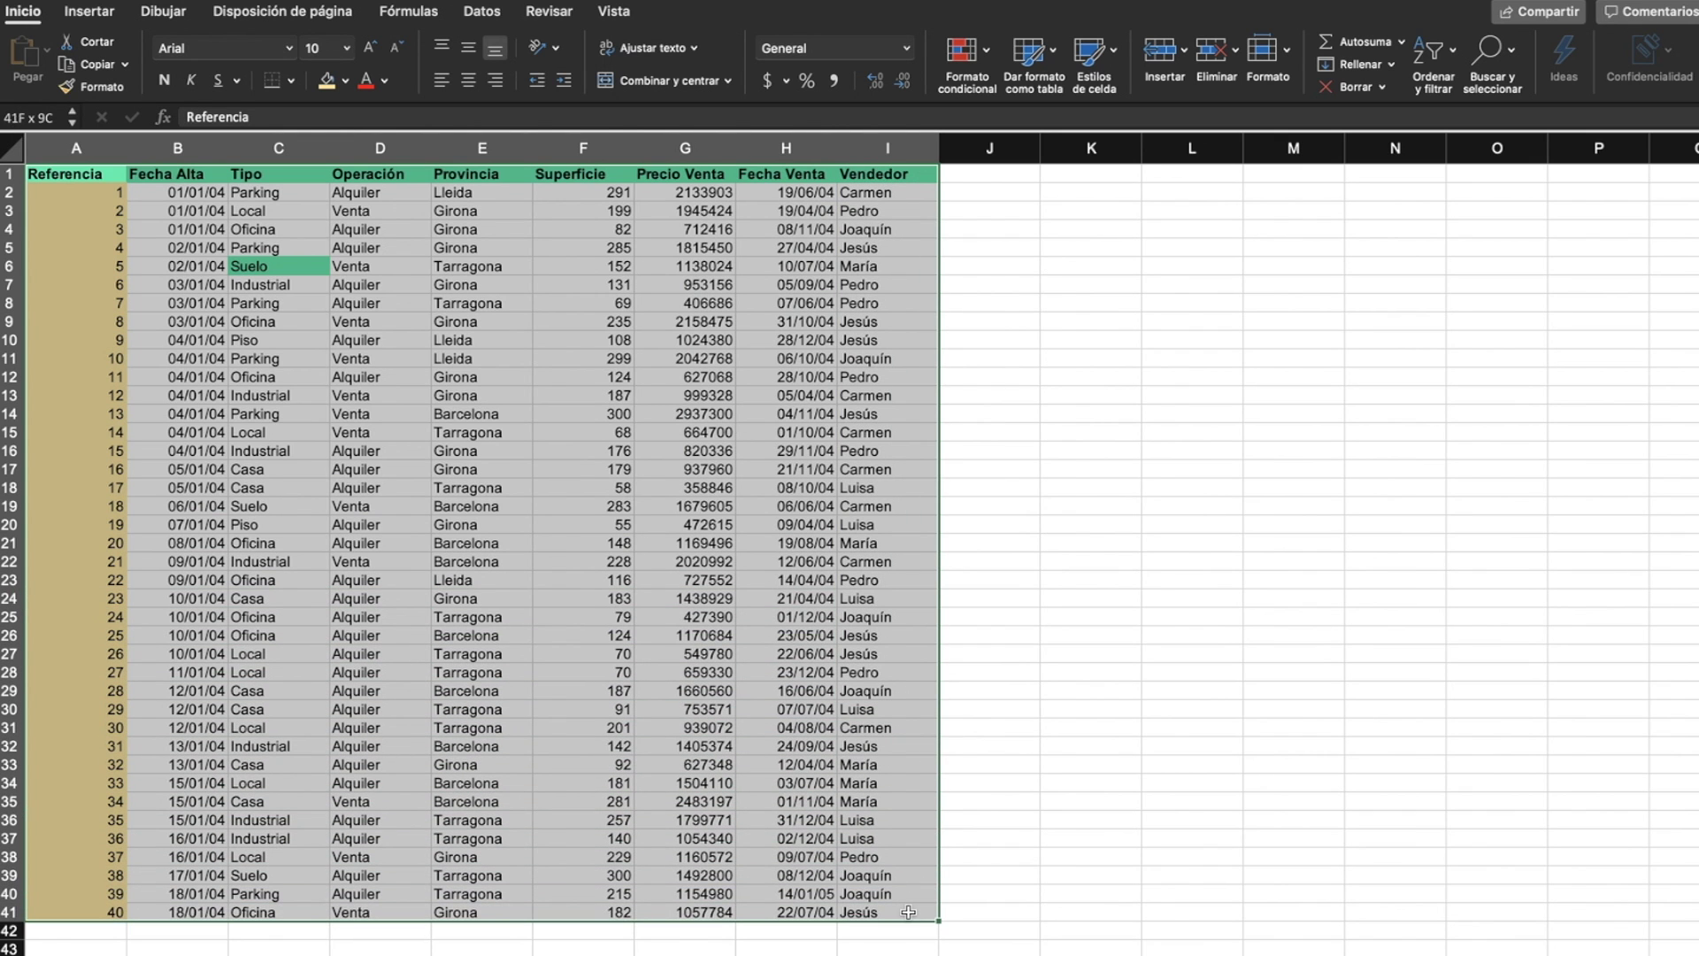
pyautogui.click(345, 80)
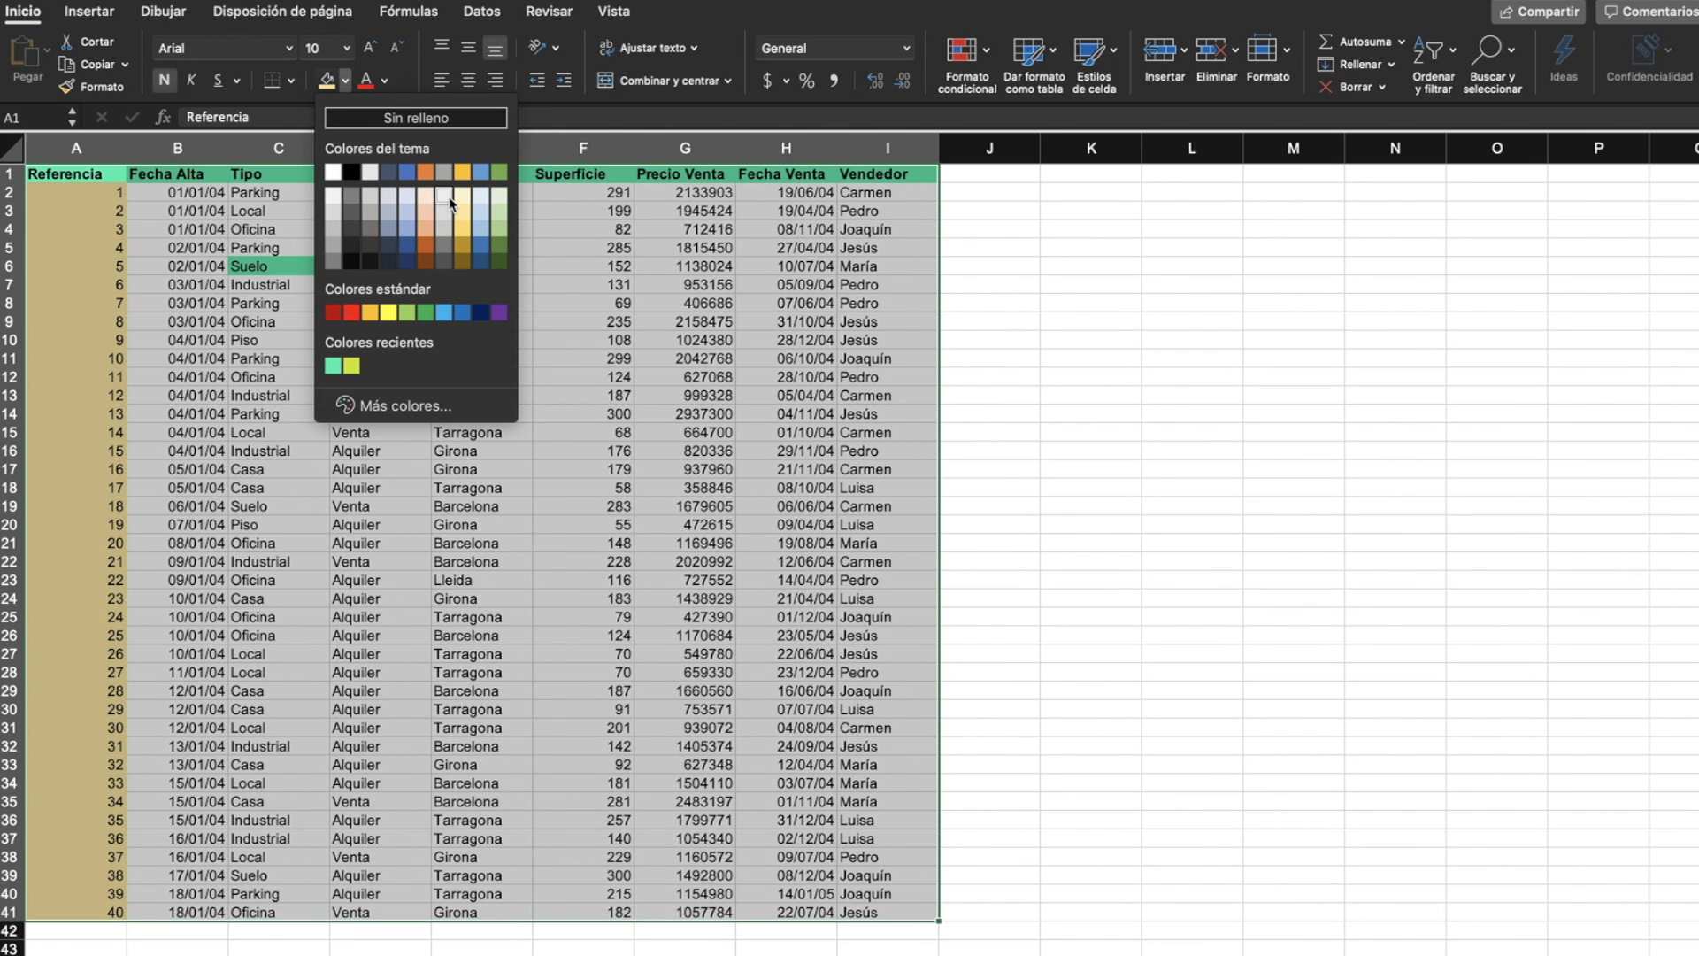
pyautogui.click(451, 202)
pyautogui.click(1095, 356)
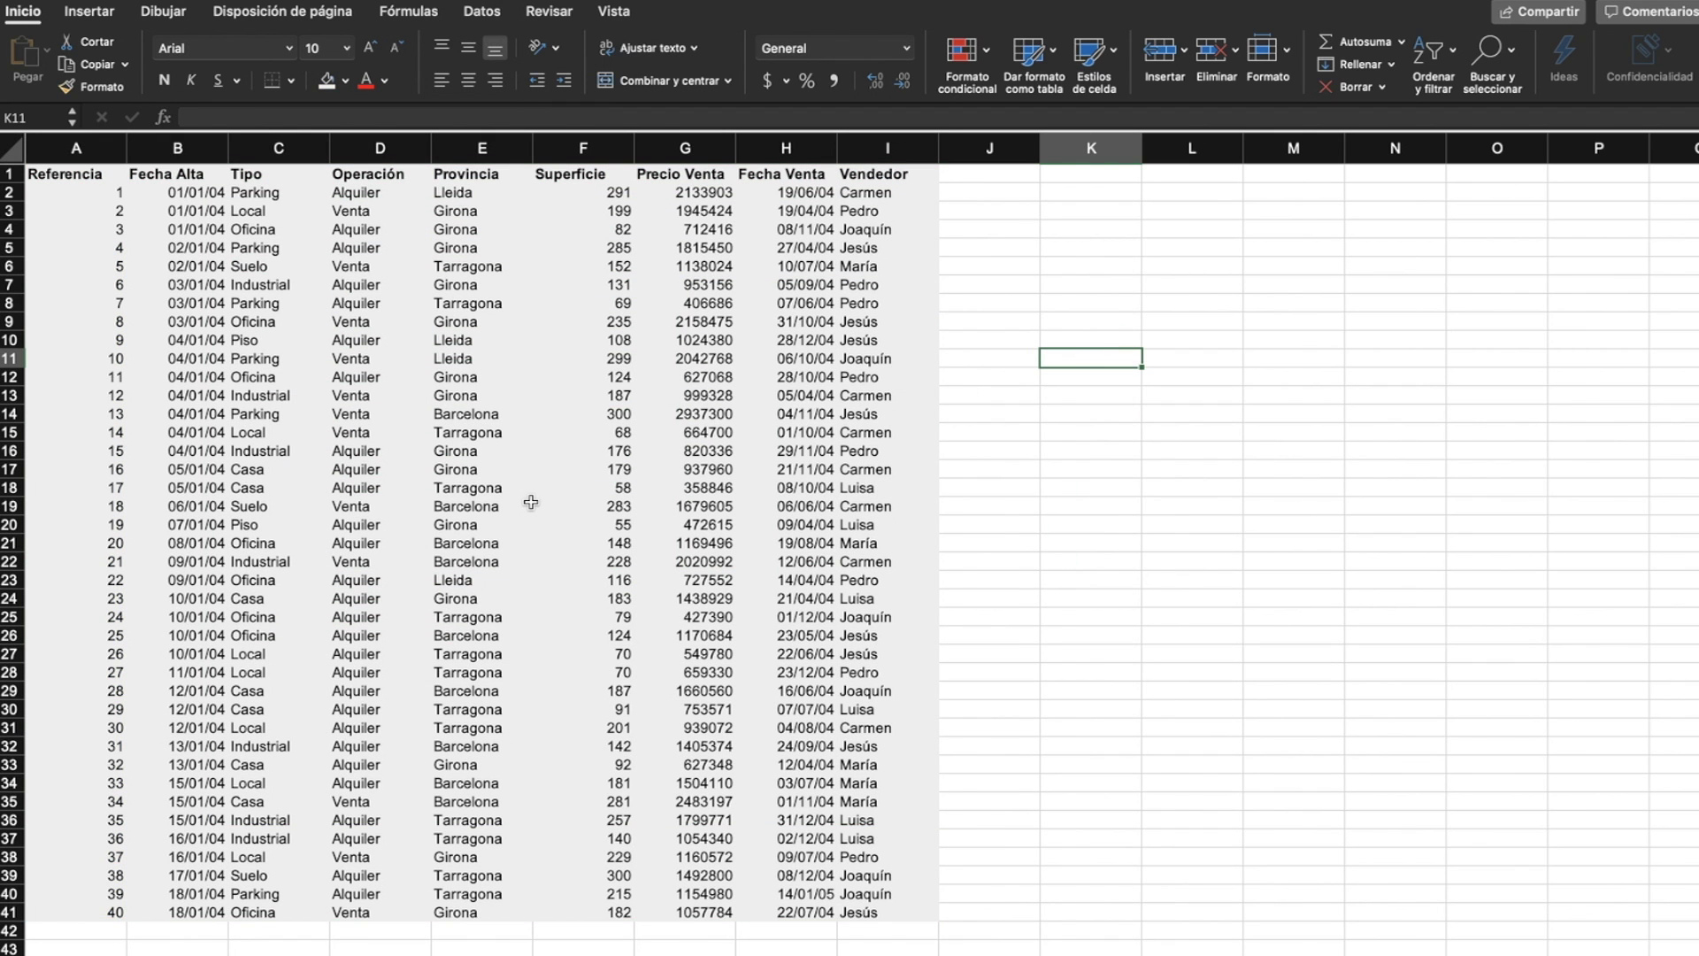
pyautogui.click(15, 156)
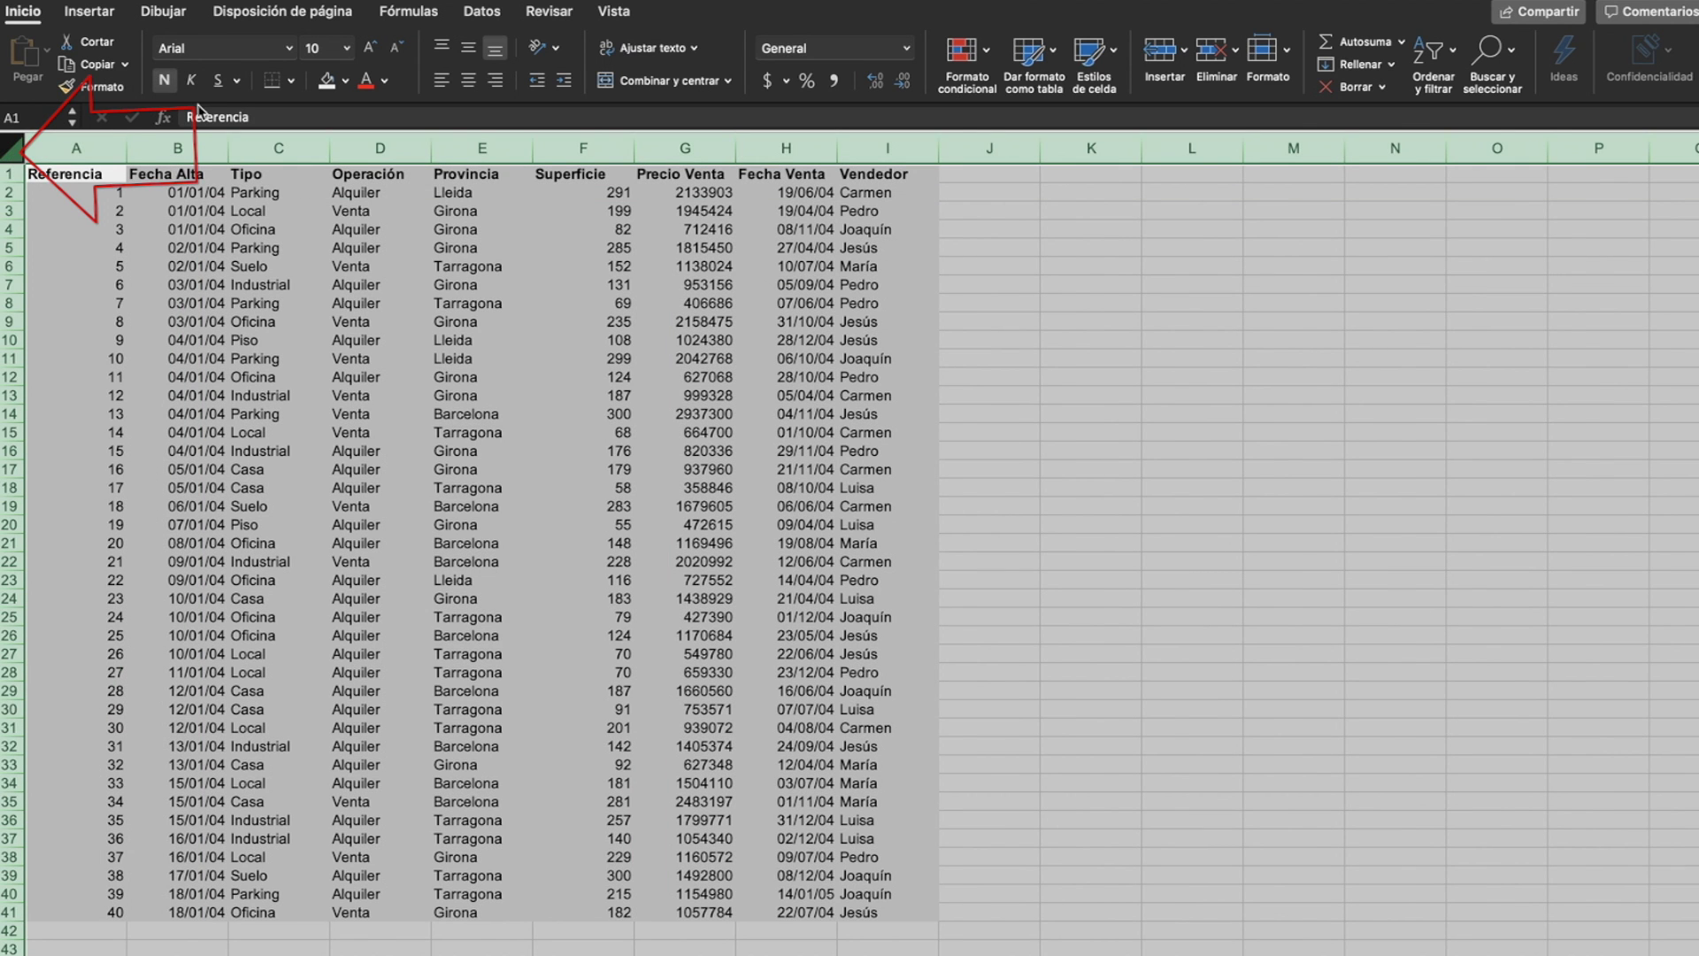
# Fill the entire sheet light peach
pyautogui.click(346, 81)
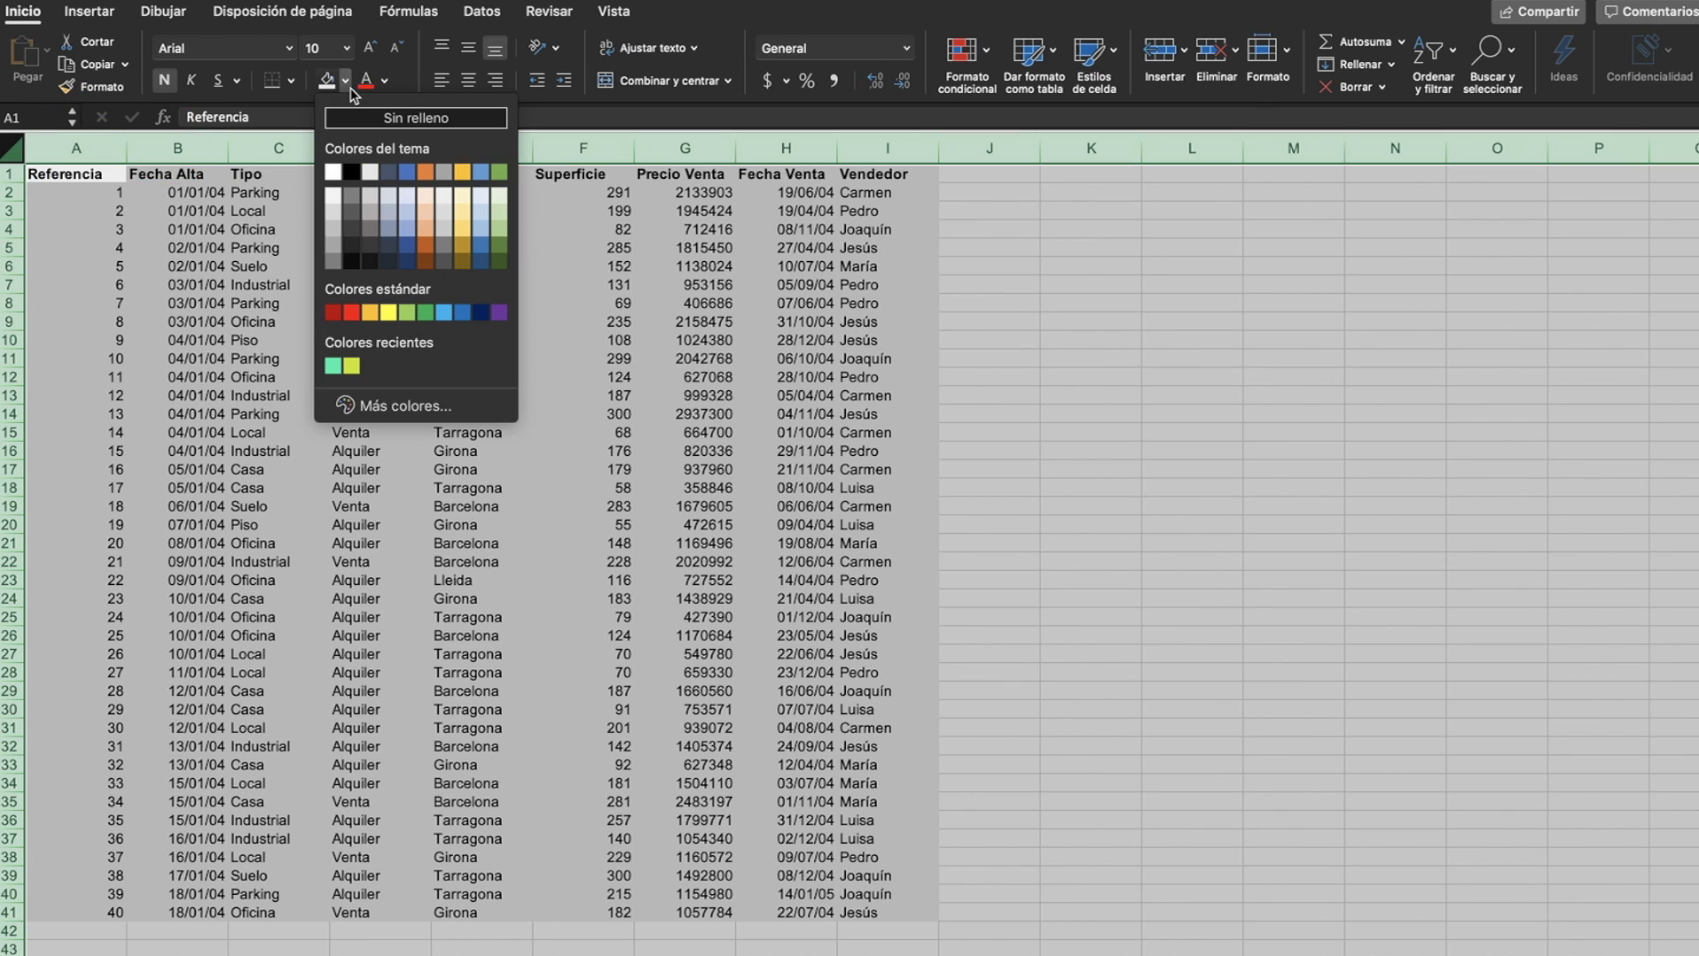
pyautogui.click(426, 195)
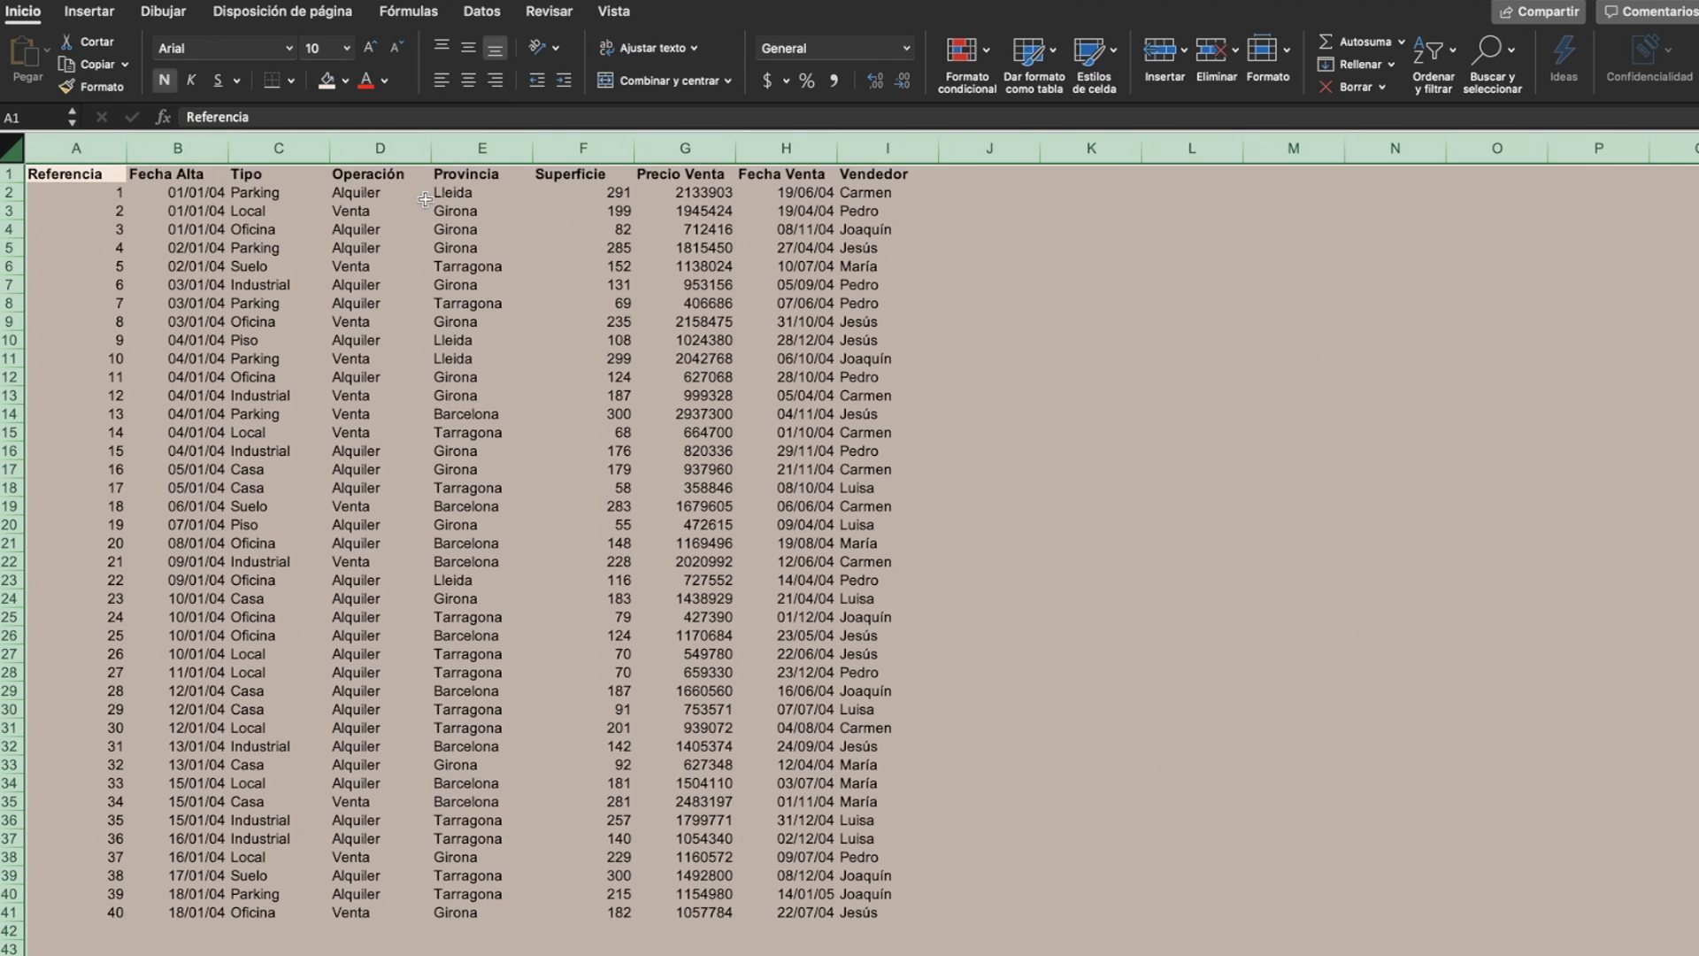
pyautogui.click(721, 248)
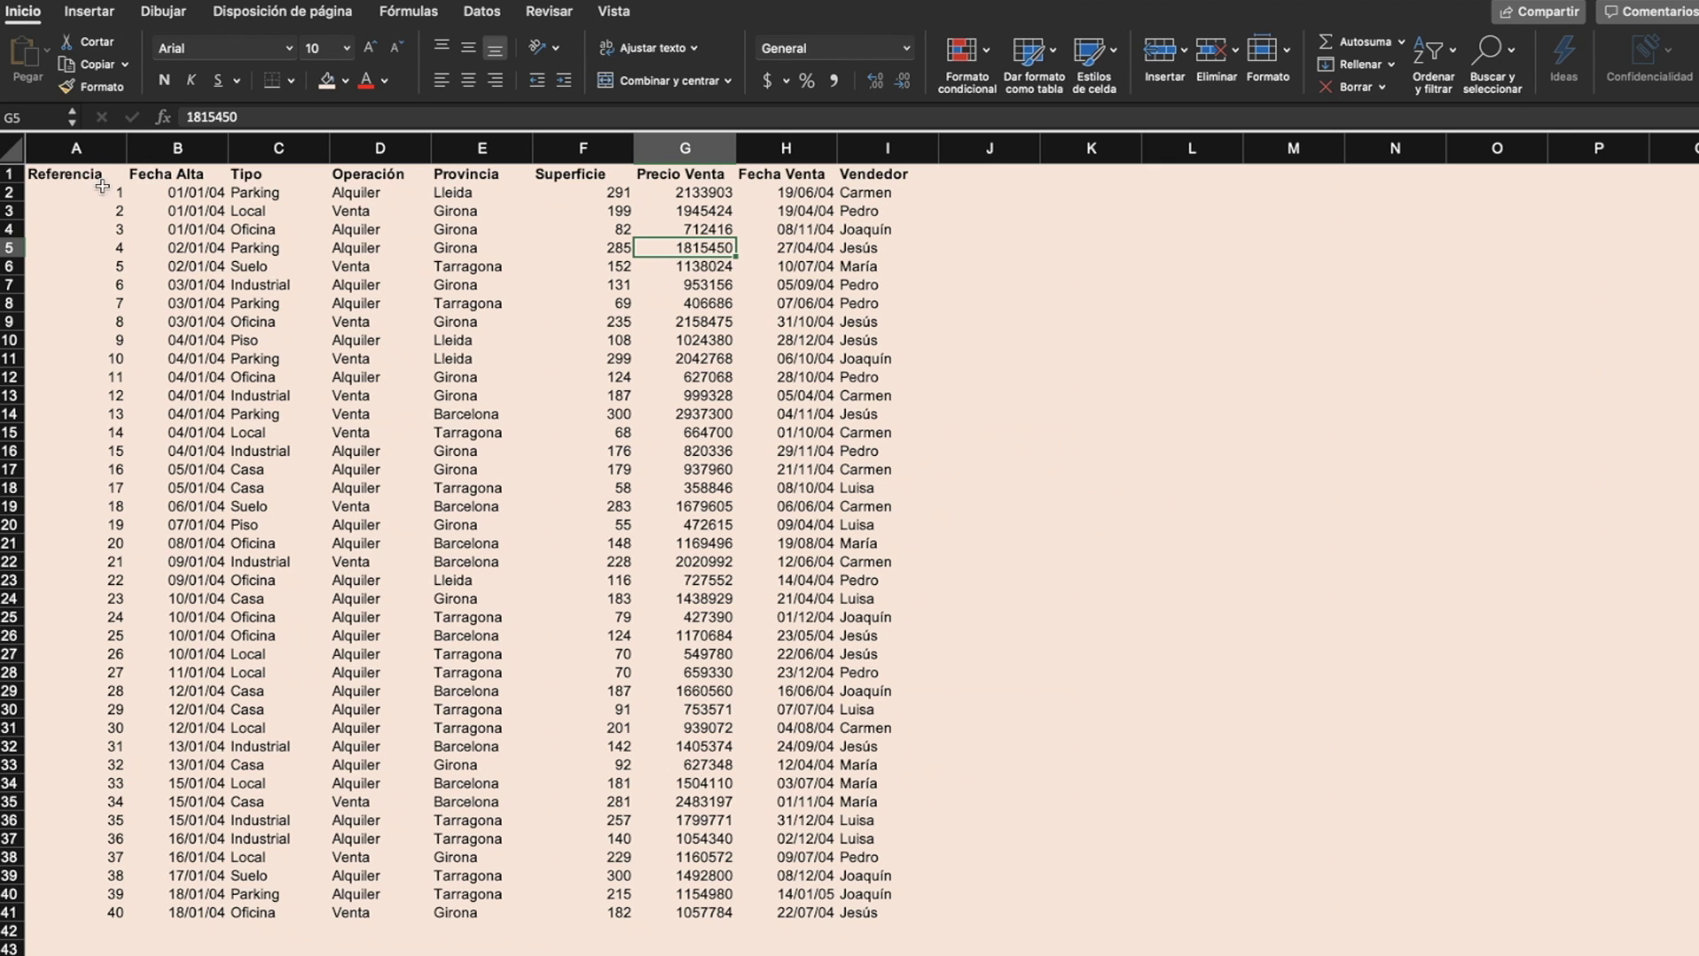
# Set No Fill on A1:I41 and then on the whole sheet
pyautogui.moveTo(47, 176); pyautogui.dragTo(886, 918)
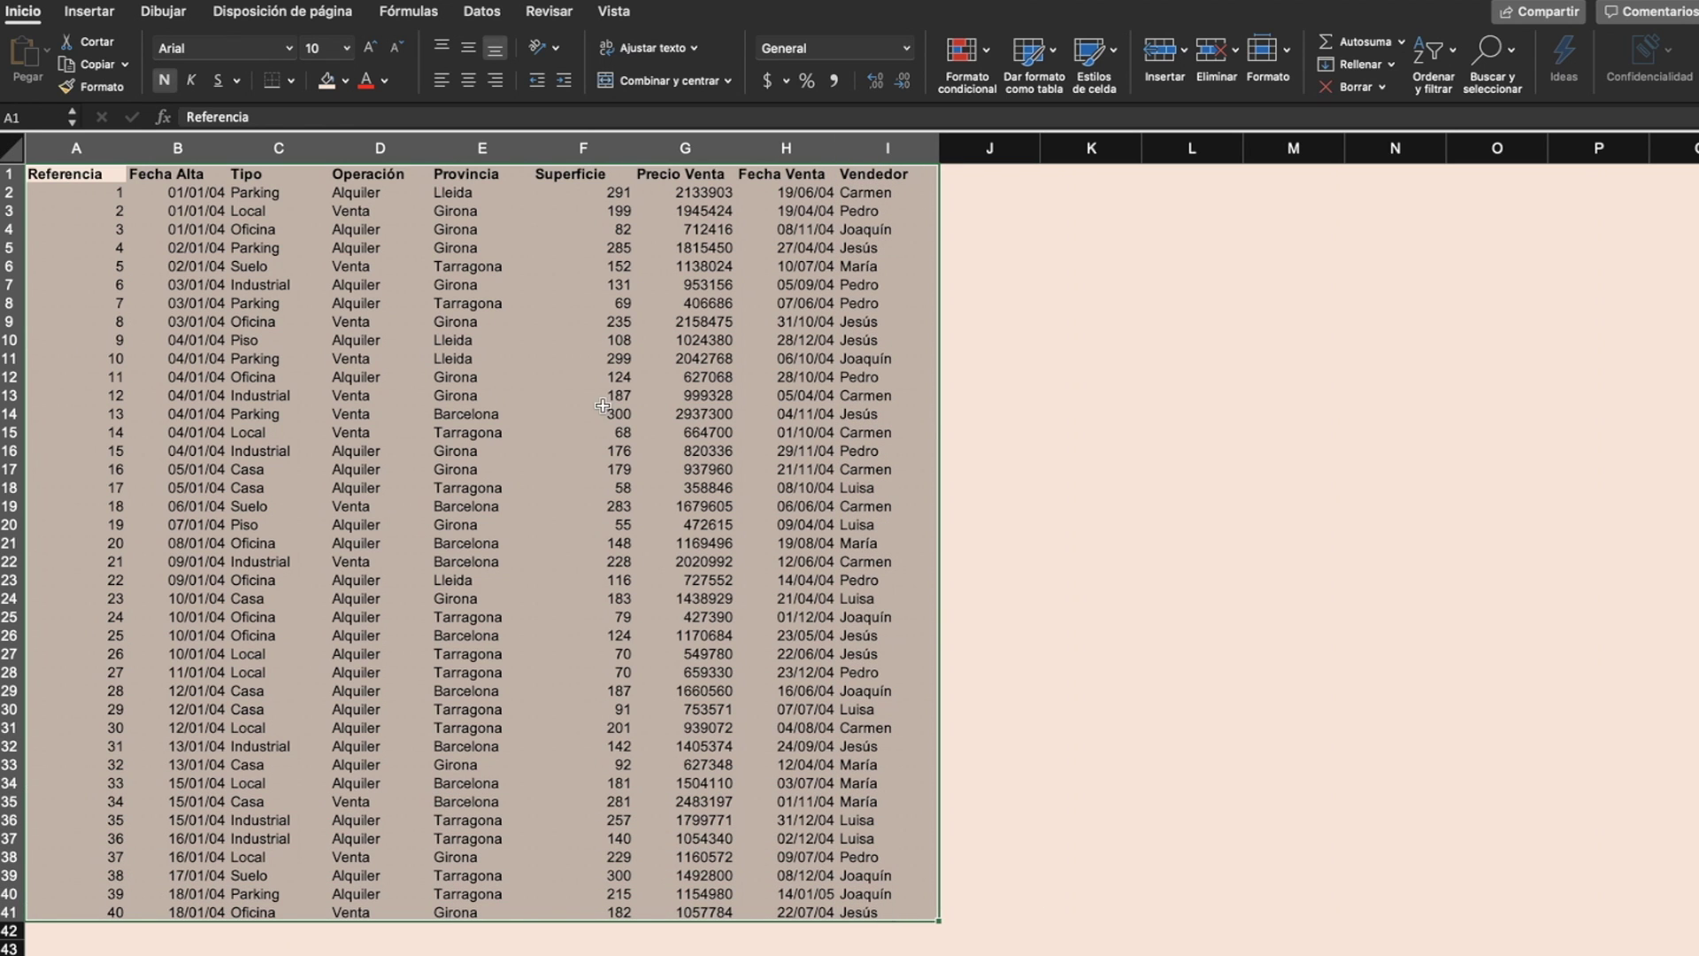
pyautogui.click(346, 81)
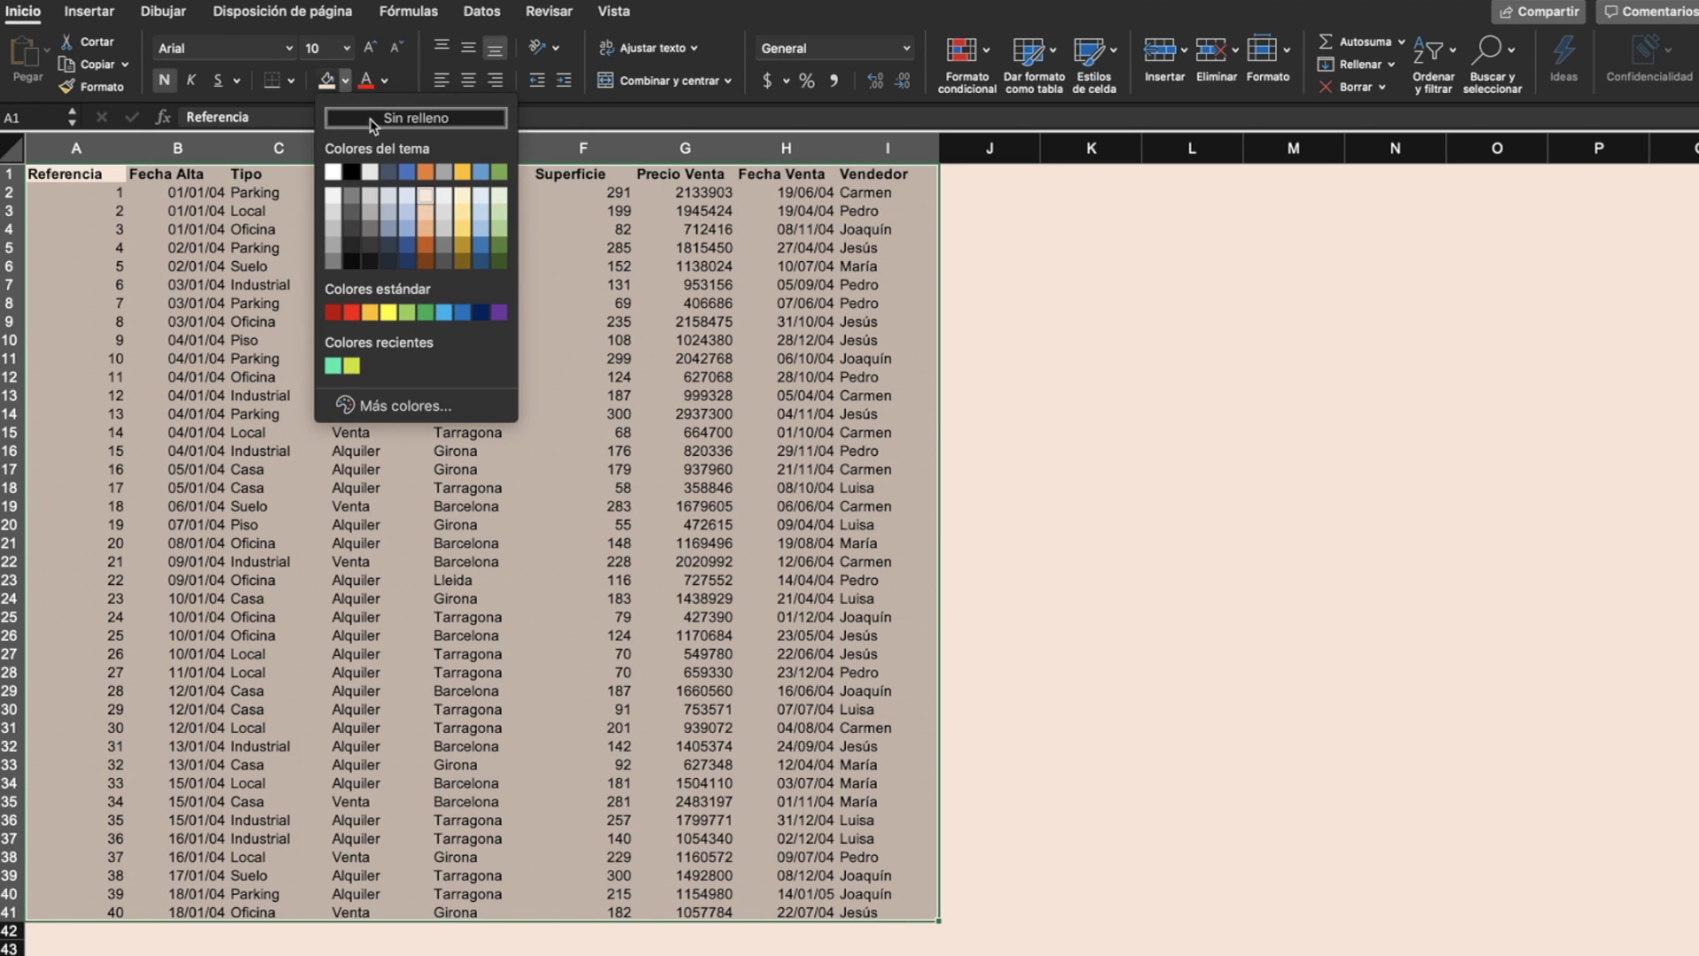
pyautogui.click(371, 118)
pyautogui.click(1003, 285)
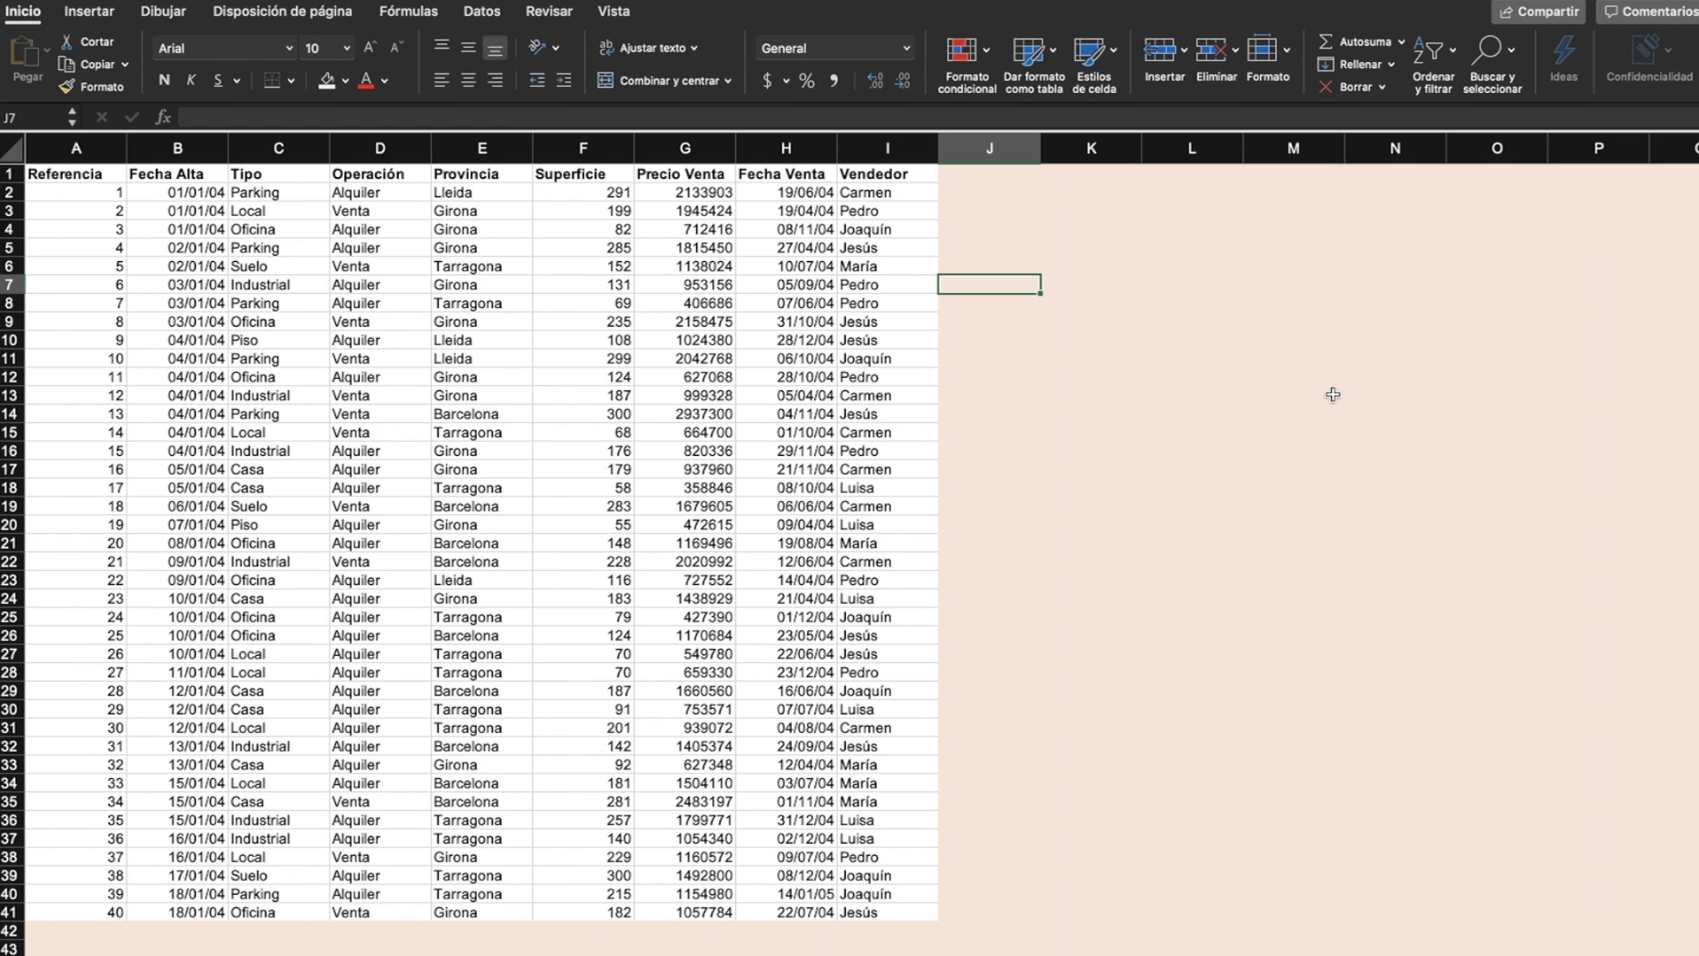
pyautogui.click(12, 162)
pyautogui.click(325, 85)
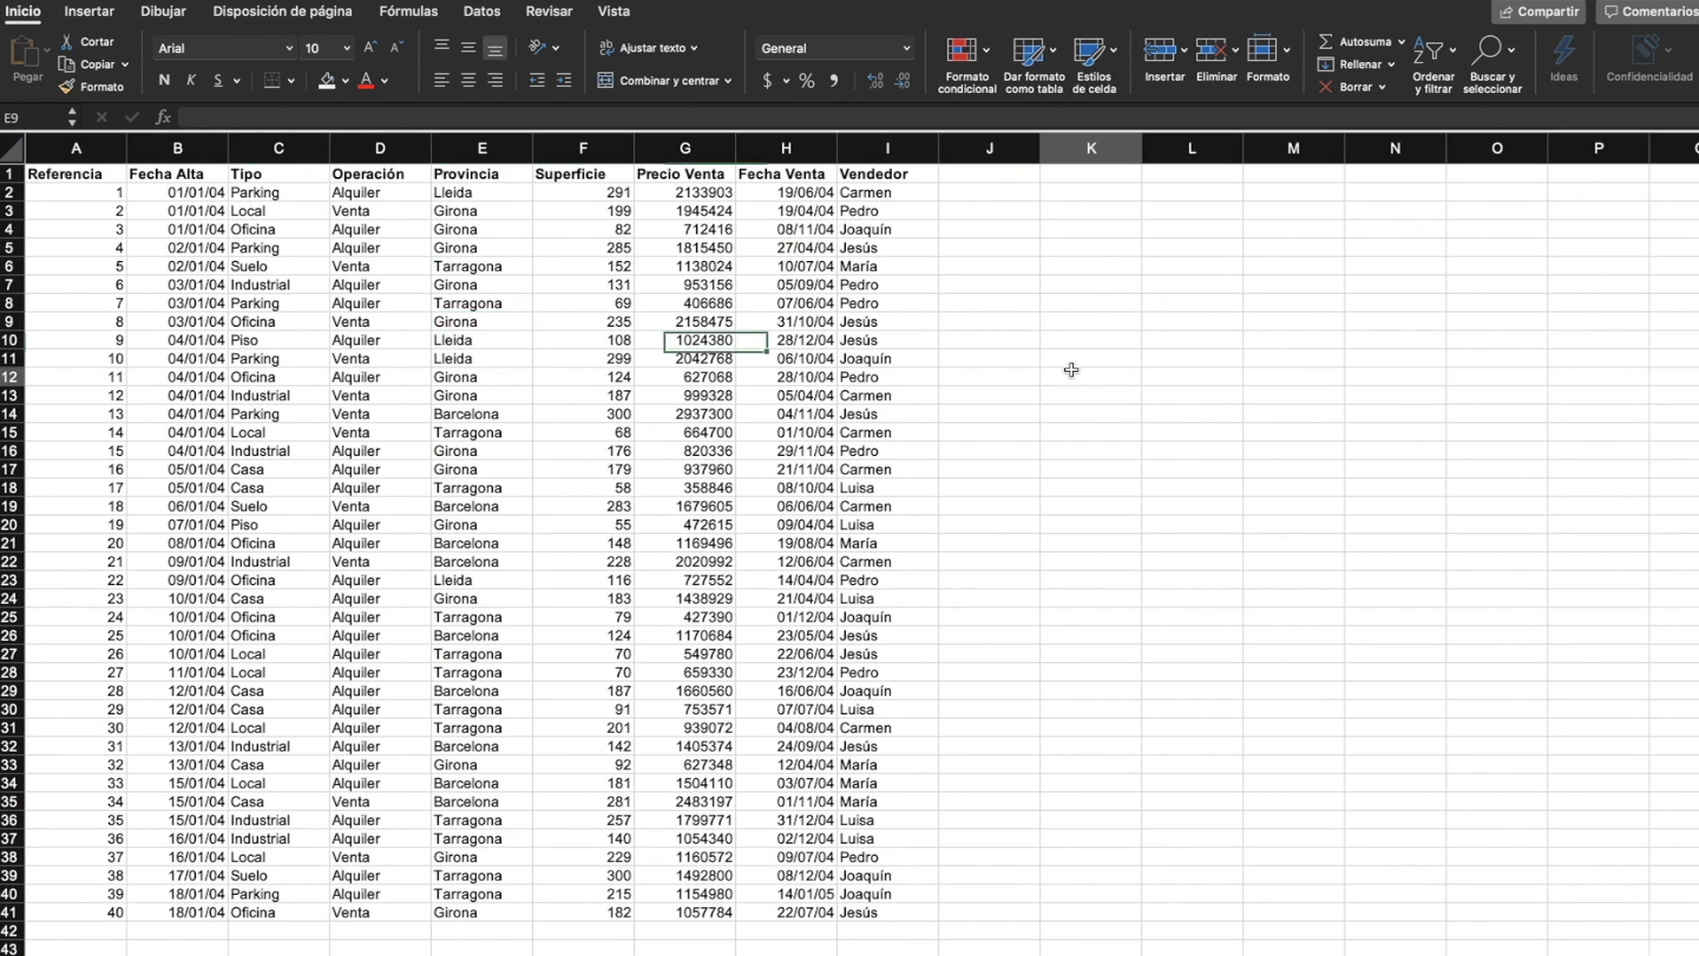
pyautogui.click(1070, 372)
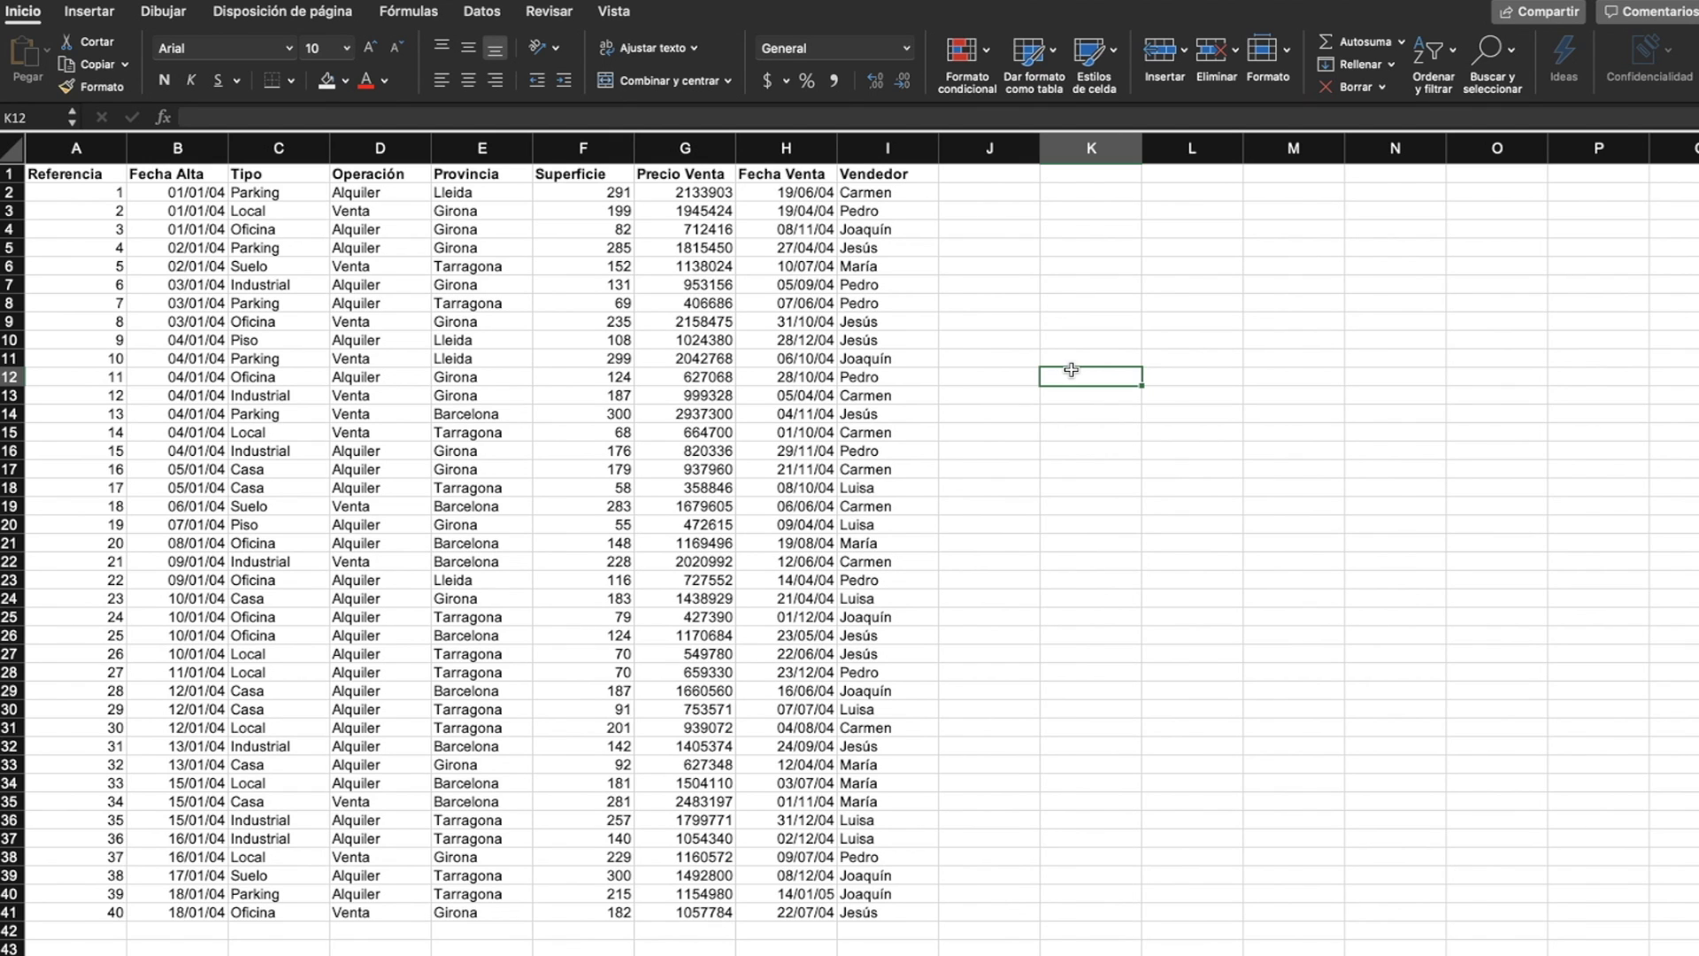
pyautogui.click(64, 176)
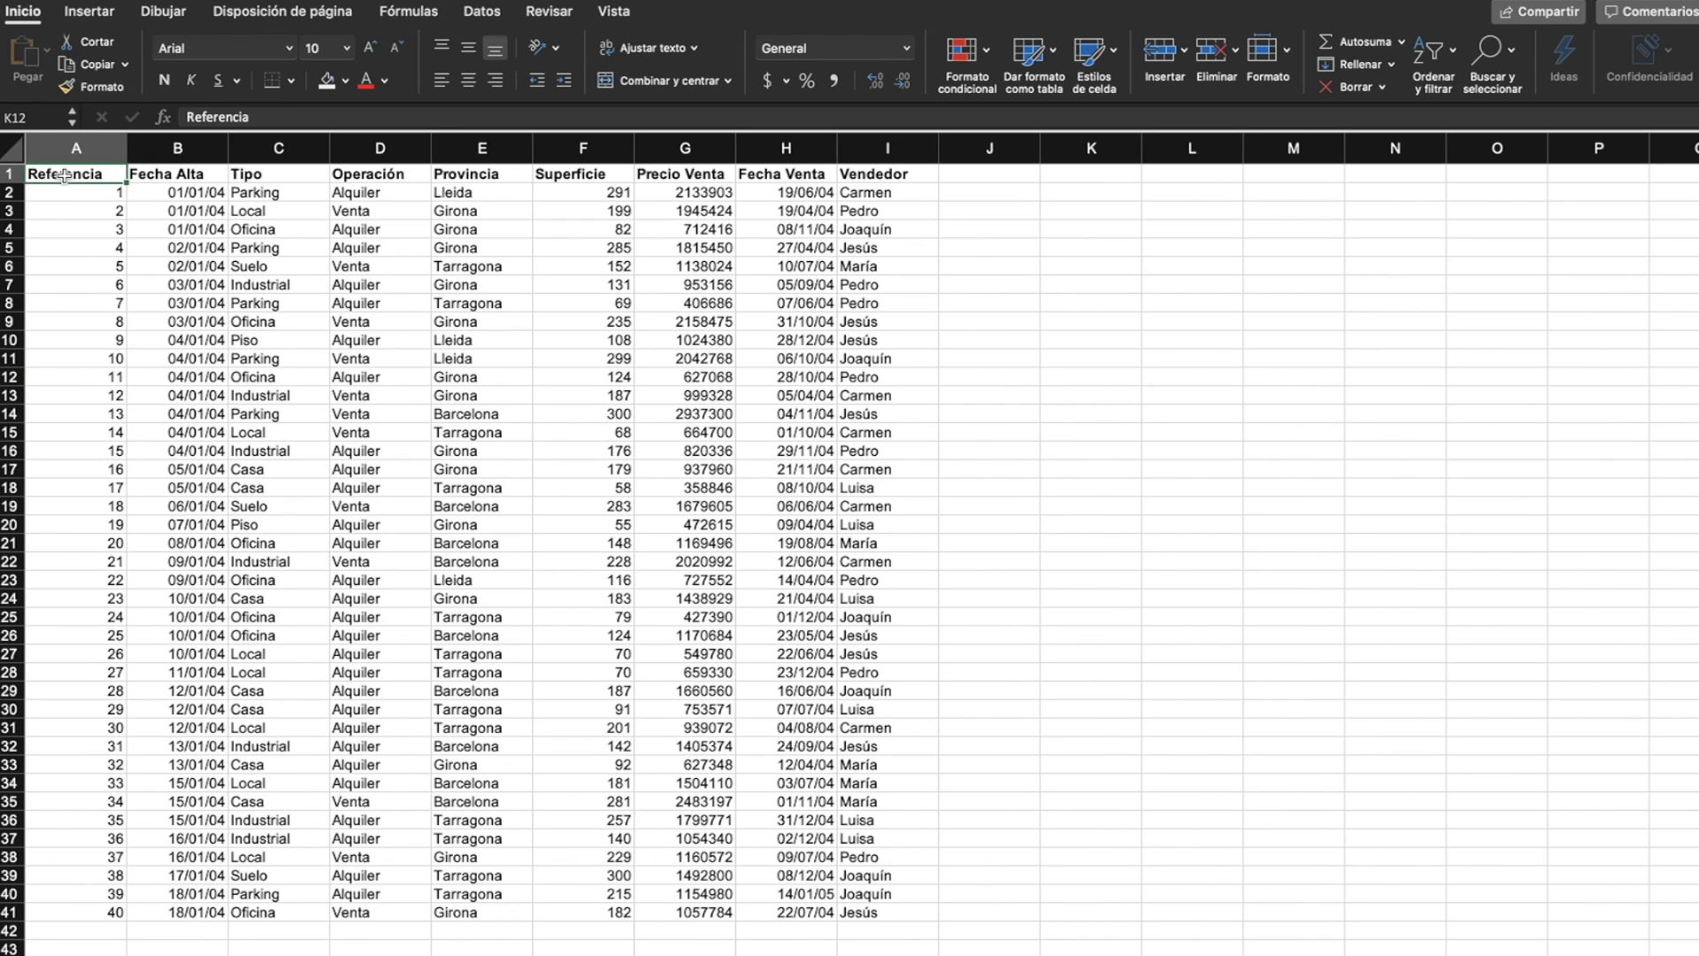
# Select A1:I41 and apply a Medium table style, confirming the range with headers
pyautogui.moveTo(60, 174)
pyautogui.mouseDown()
pyautogui.moveTo(648, 440)
pyautogui.moveTo(896, 902)
pyautogui.mouseUp()
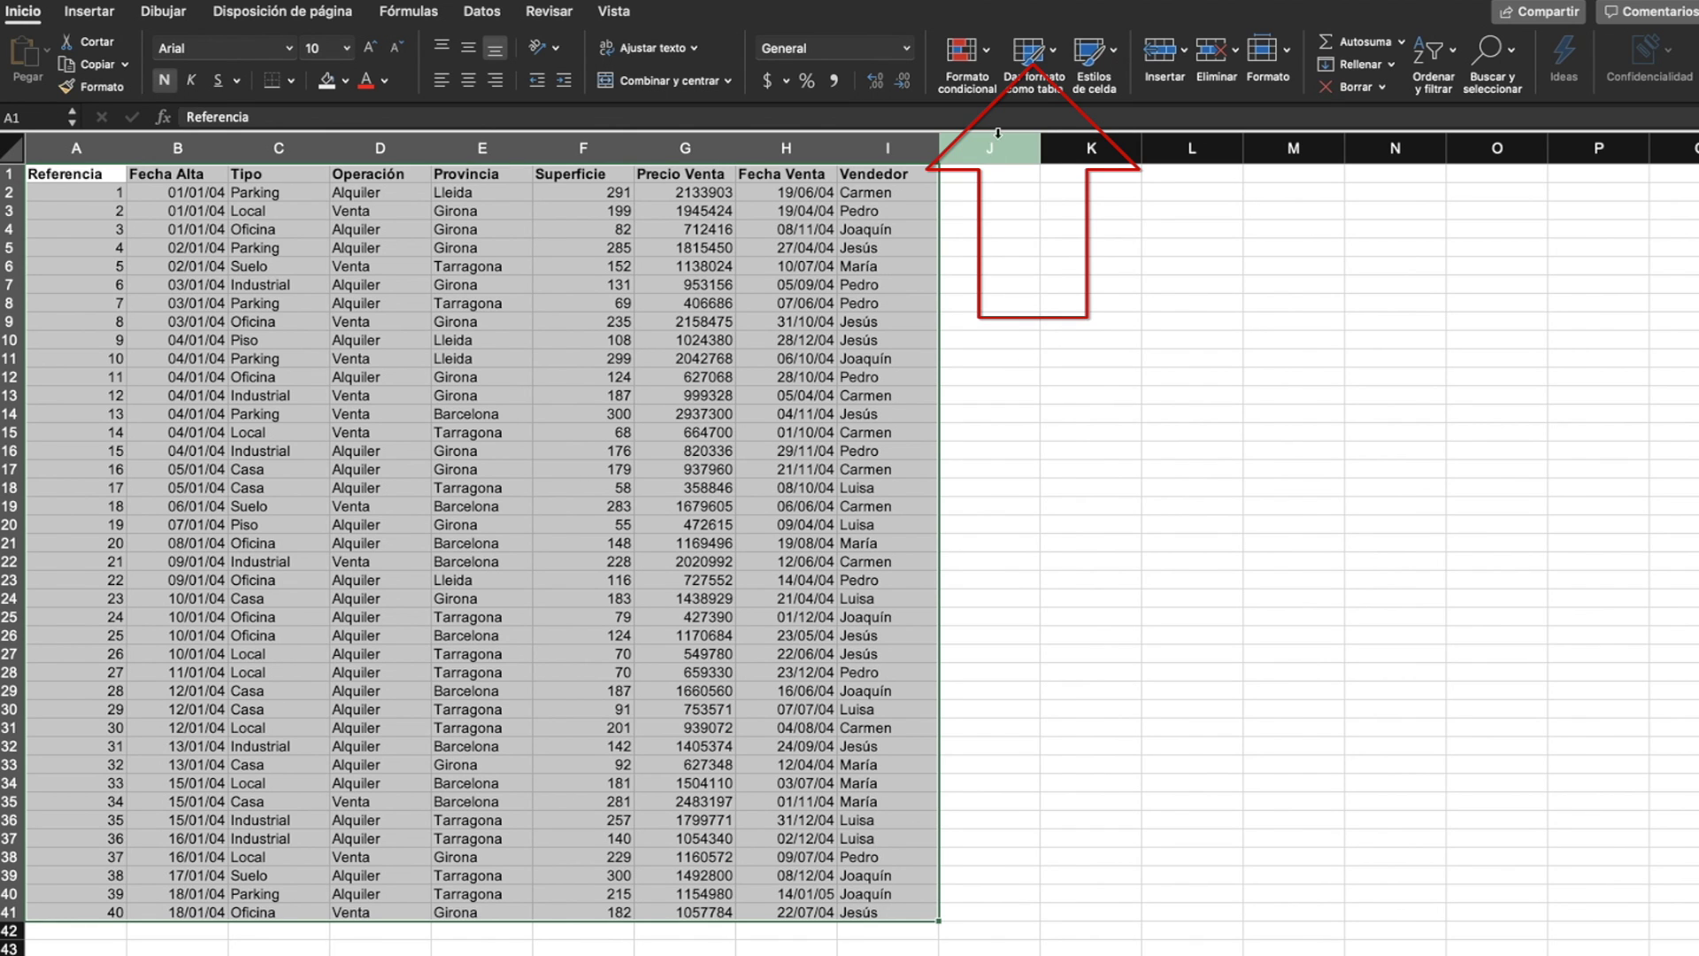
pyautogui.click(1050, 53)
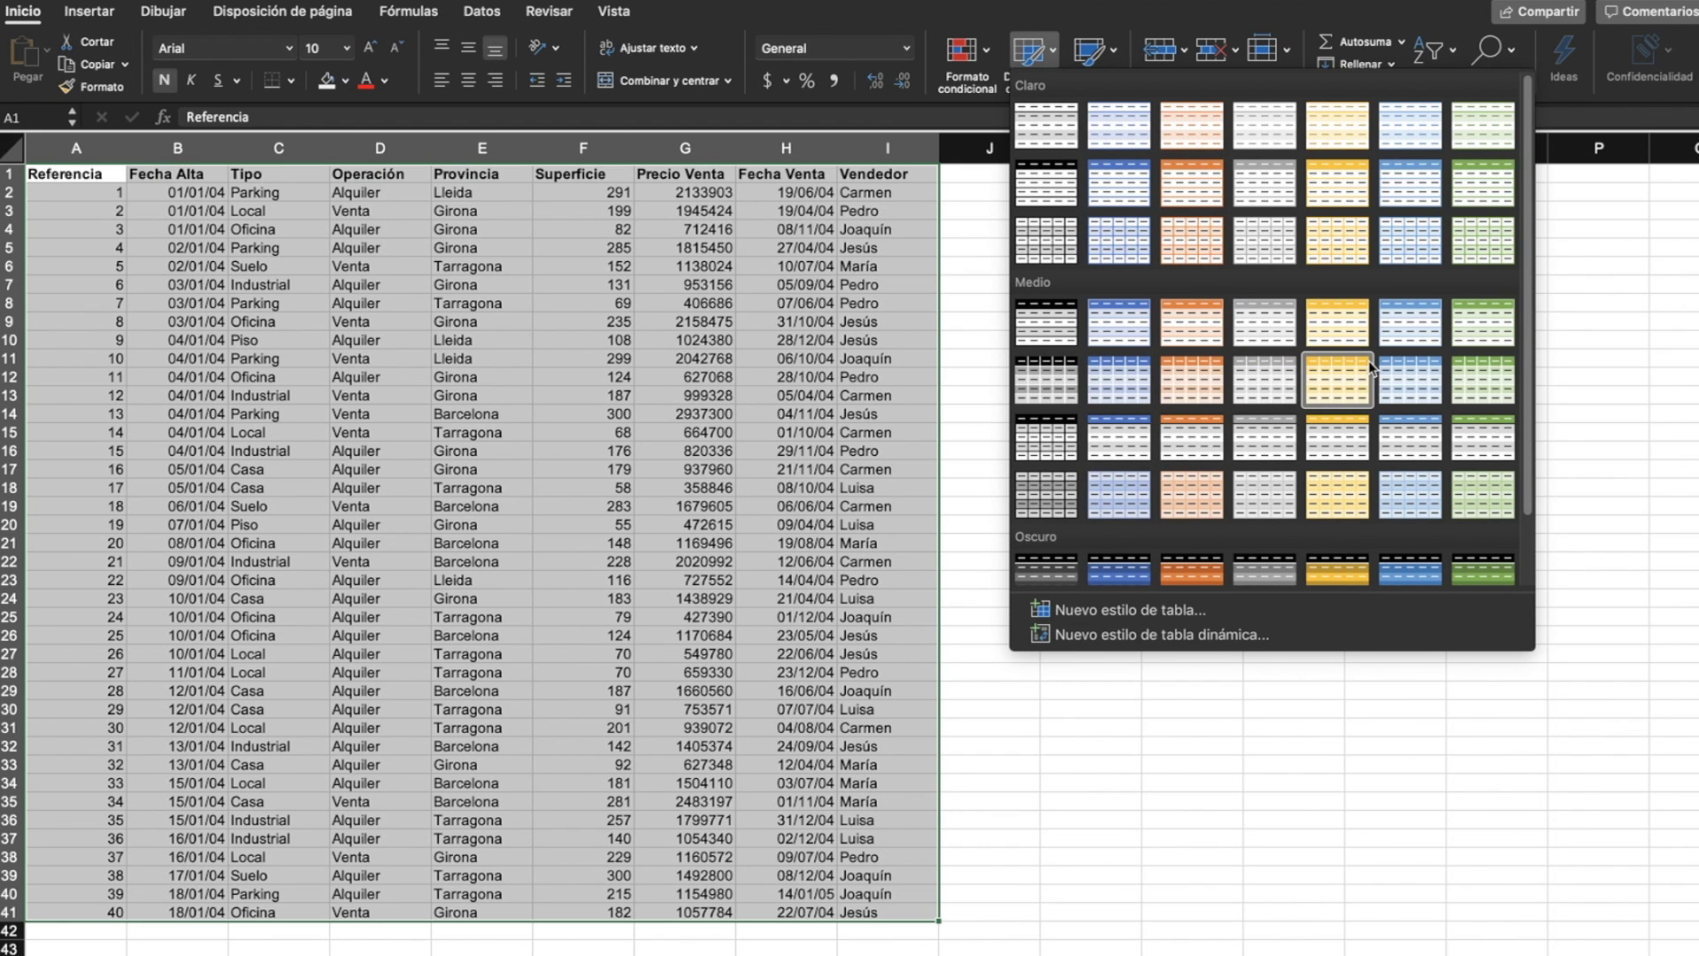
pyautogui.click(1422, 384)
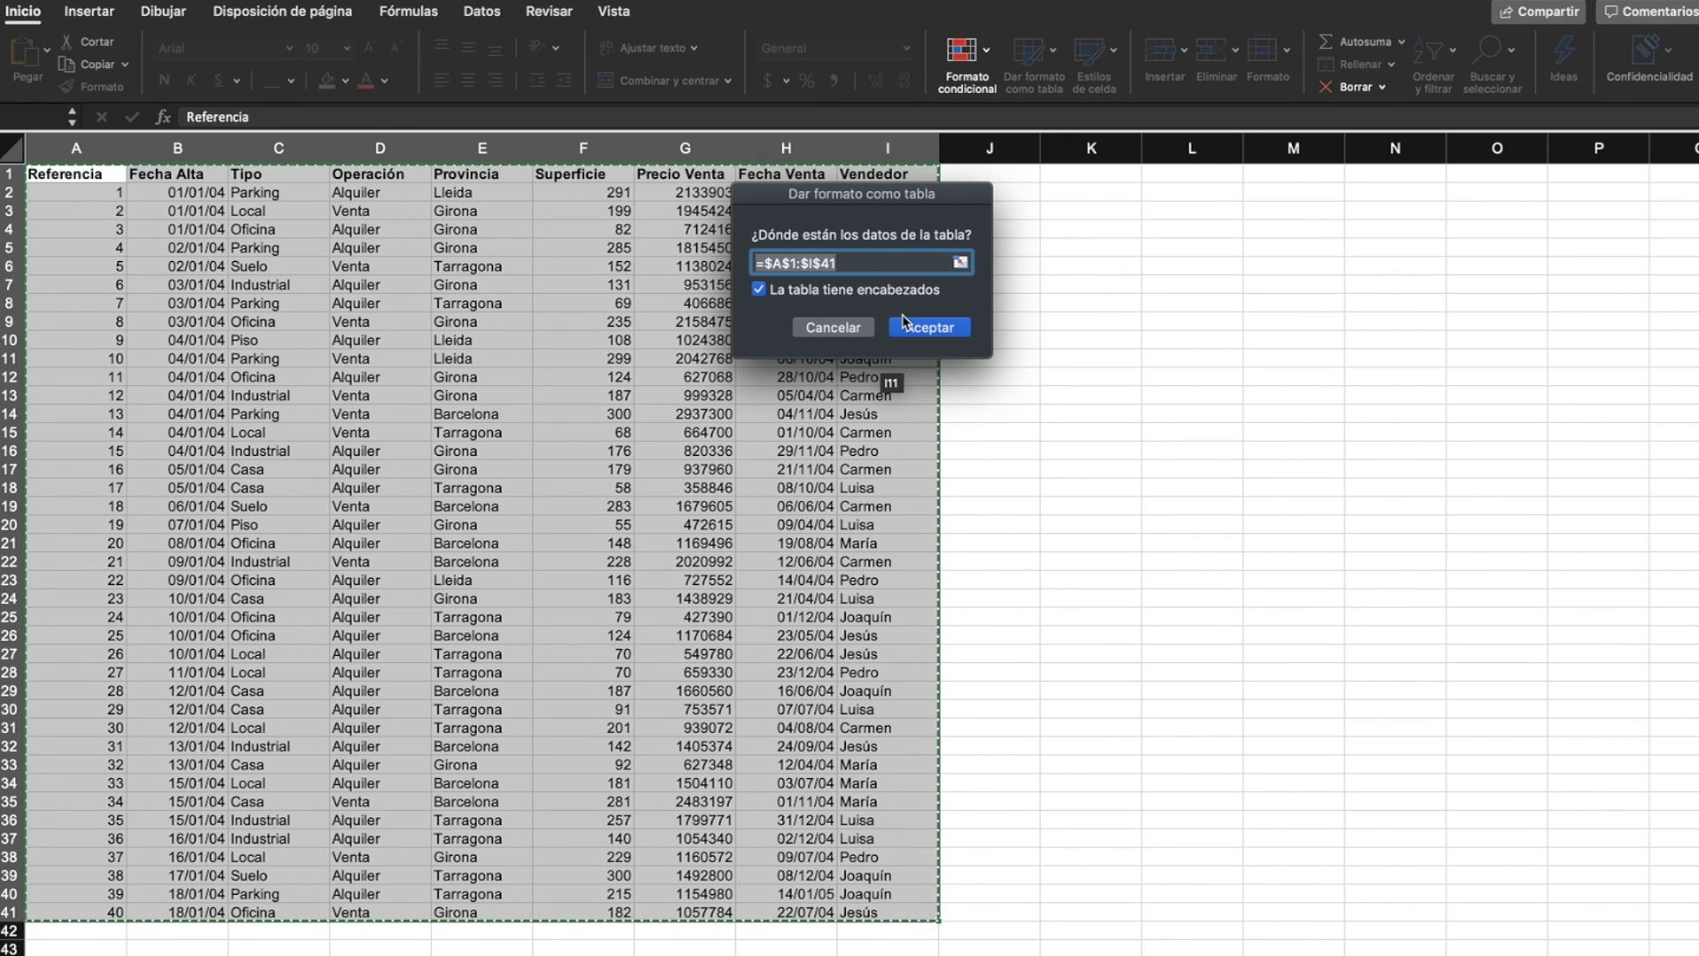
pyautogui.click(915, 328)
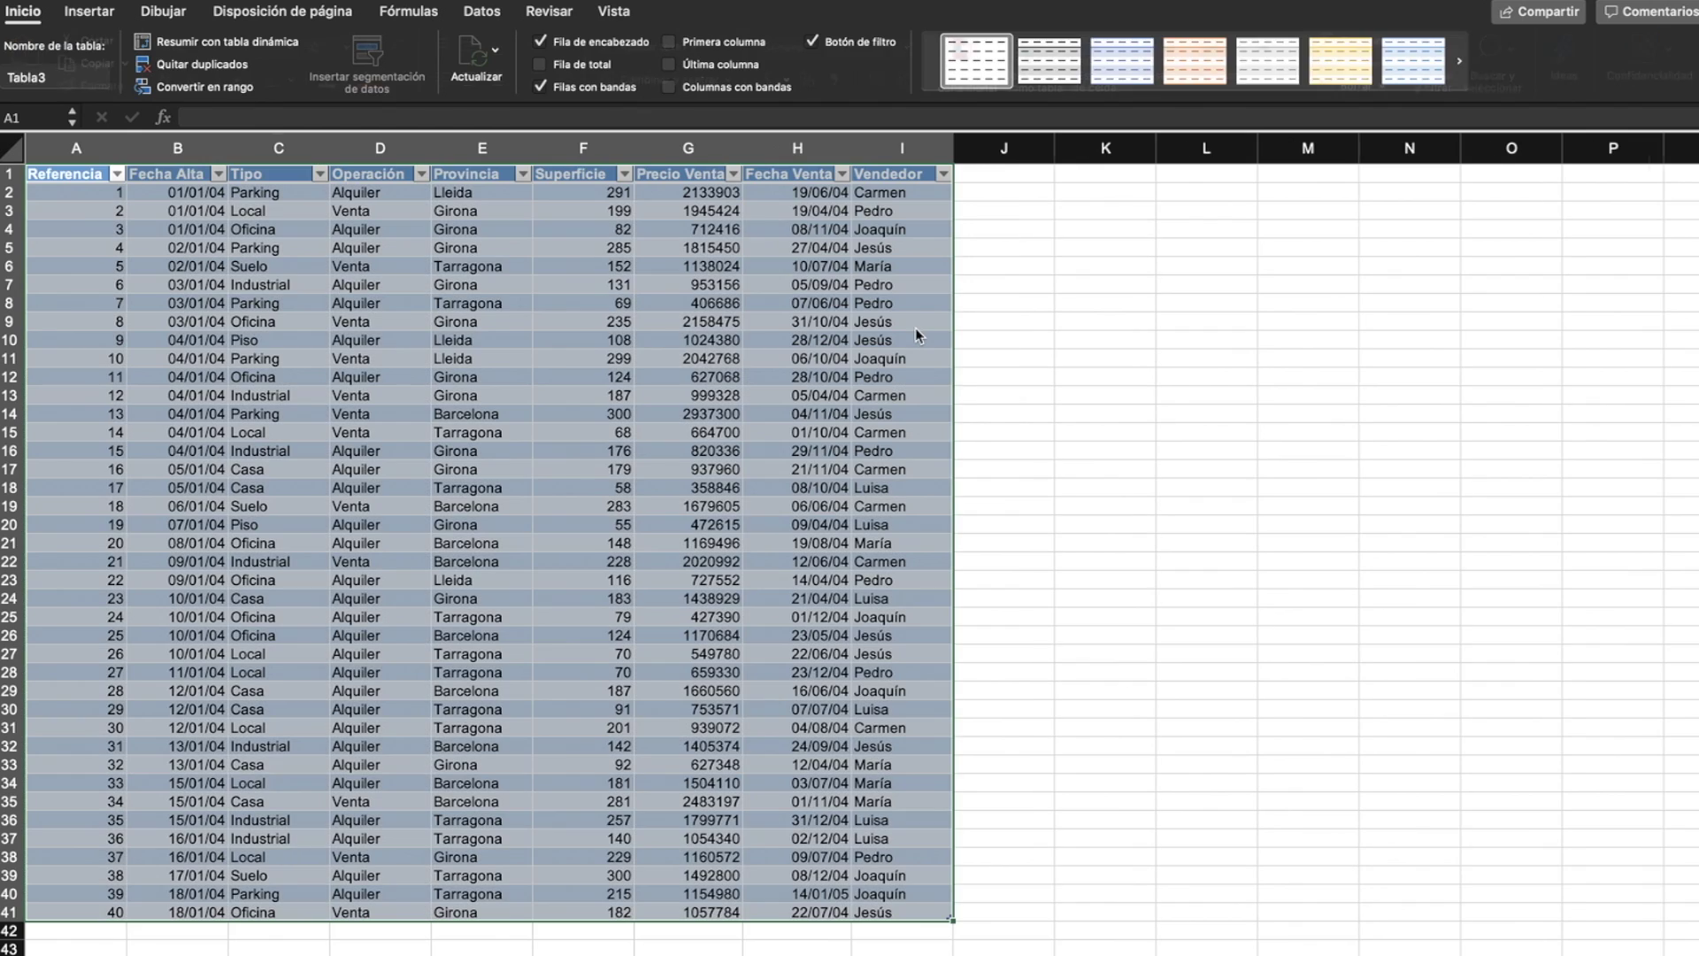
# Switch off the filter buttons on the new table Tabla3's headers
pyautogui.click(512, 345)
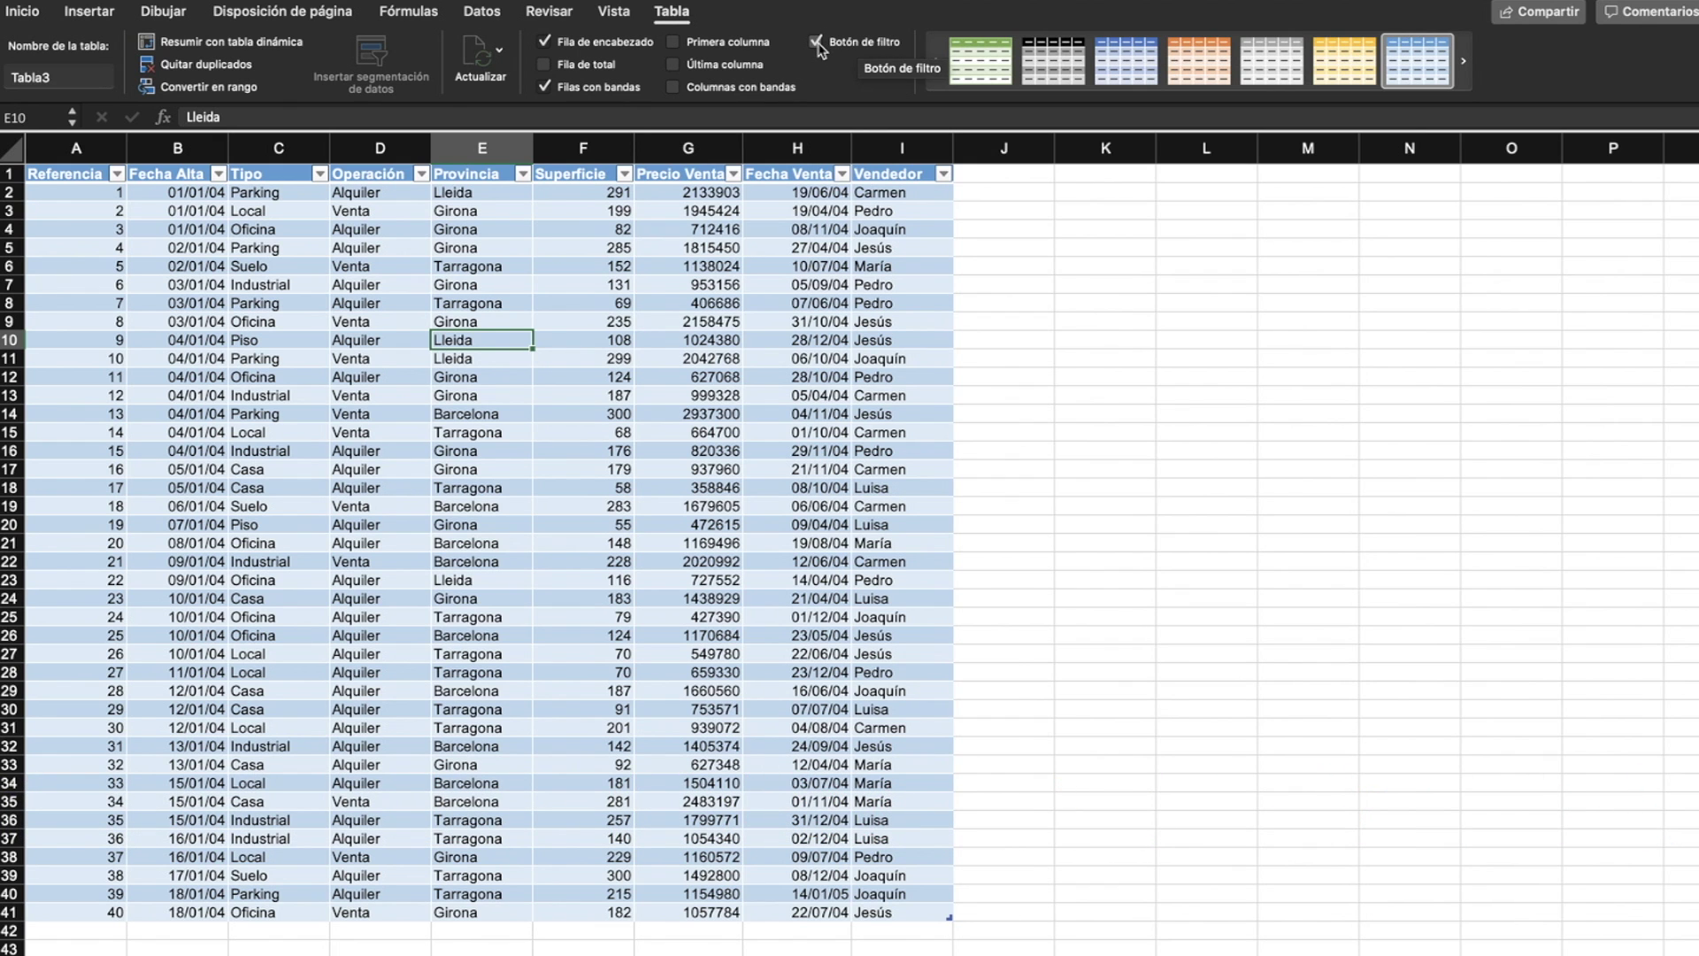
pyautogui.click(815, 41)
pyautogui.click(916, 302)
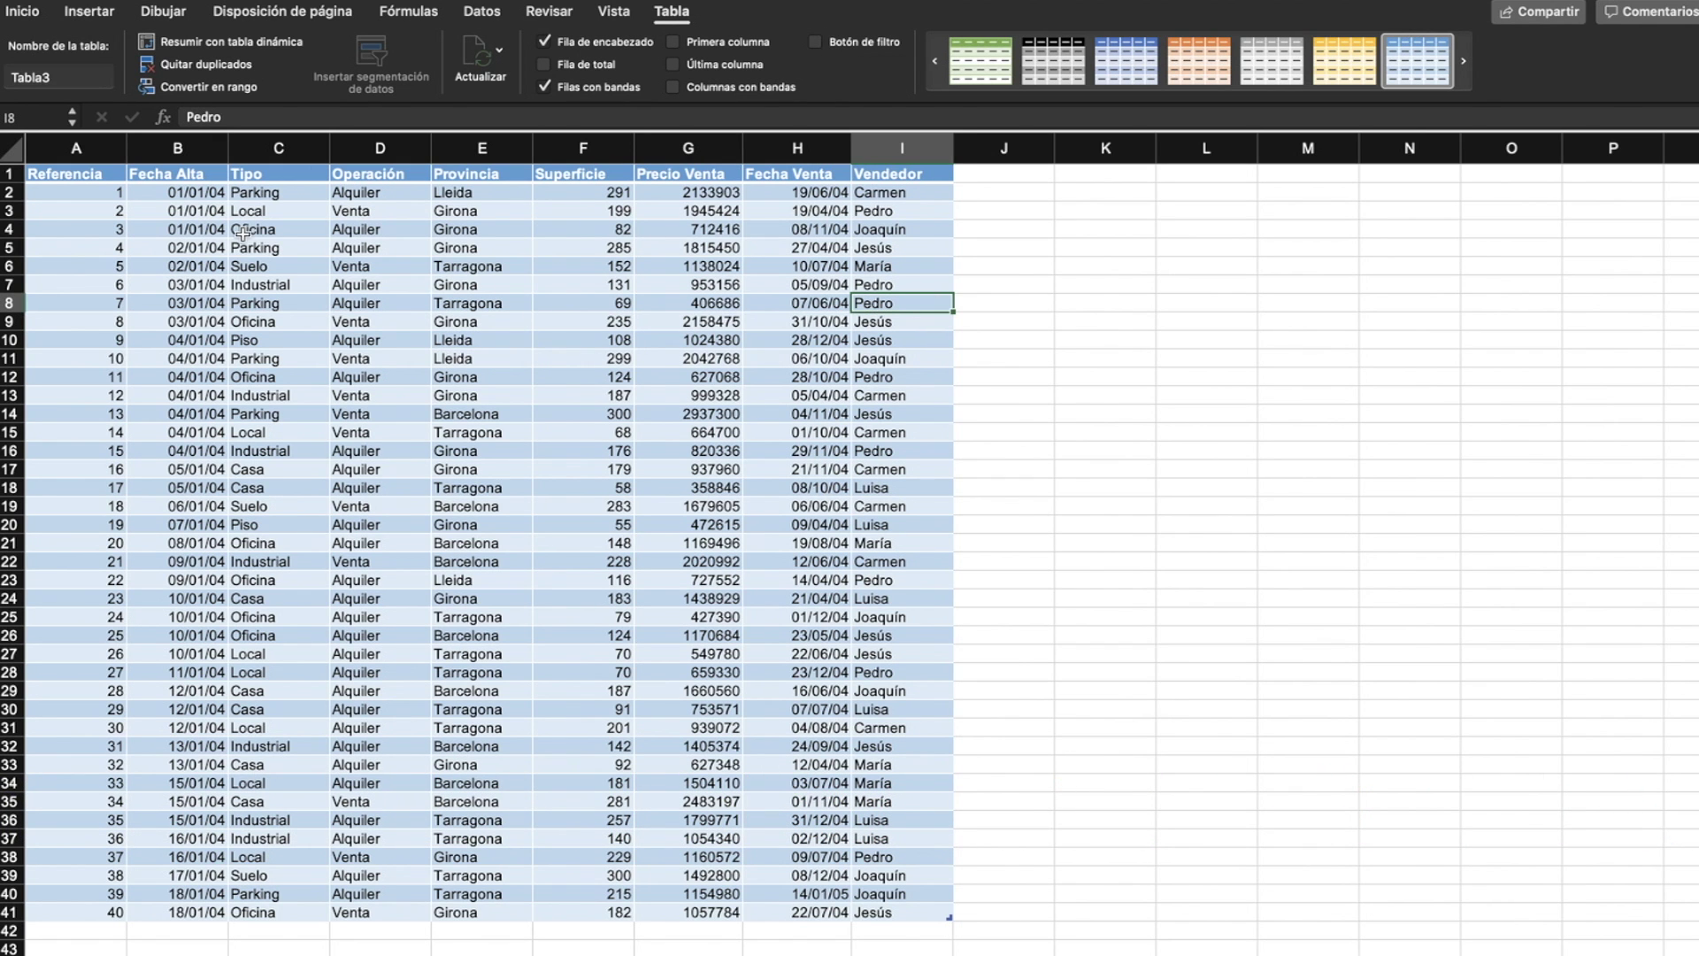
pyautogui.moveTo(88, 174)
pyautogui.mouseDown()
pyautogui.moveTo(983, 867)
pyautogui.moveTo(938, 918)
pyautogui.mouseUp()
pyautogui.click(1203, 653)
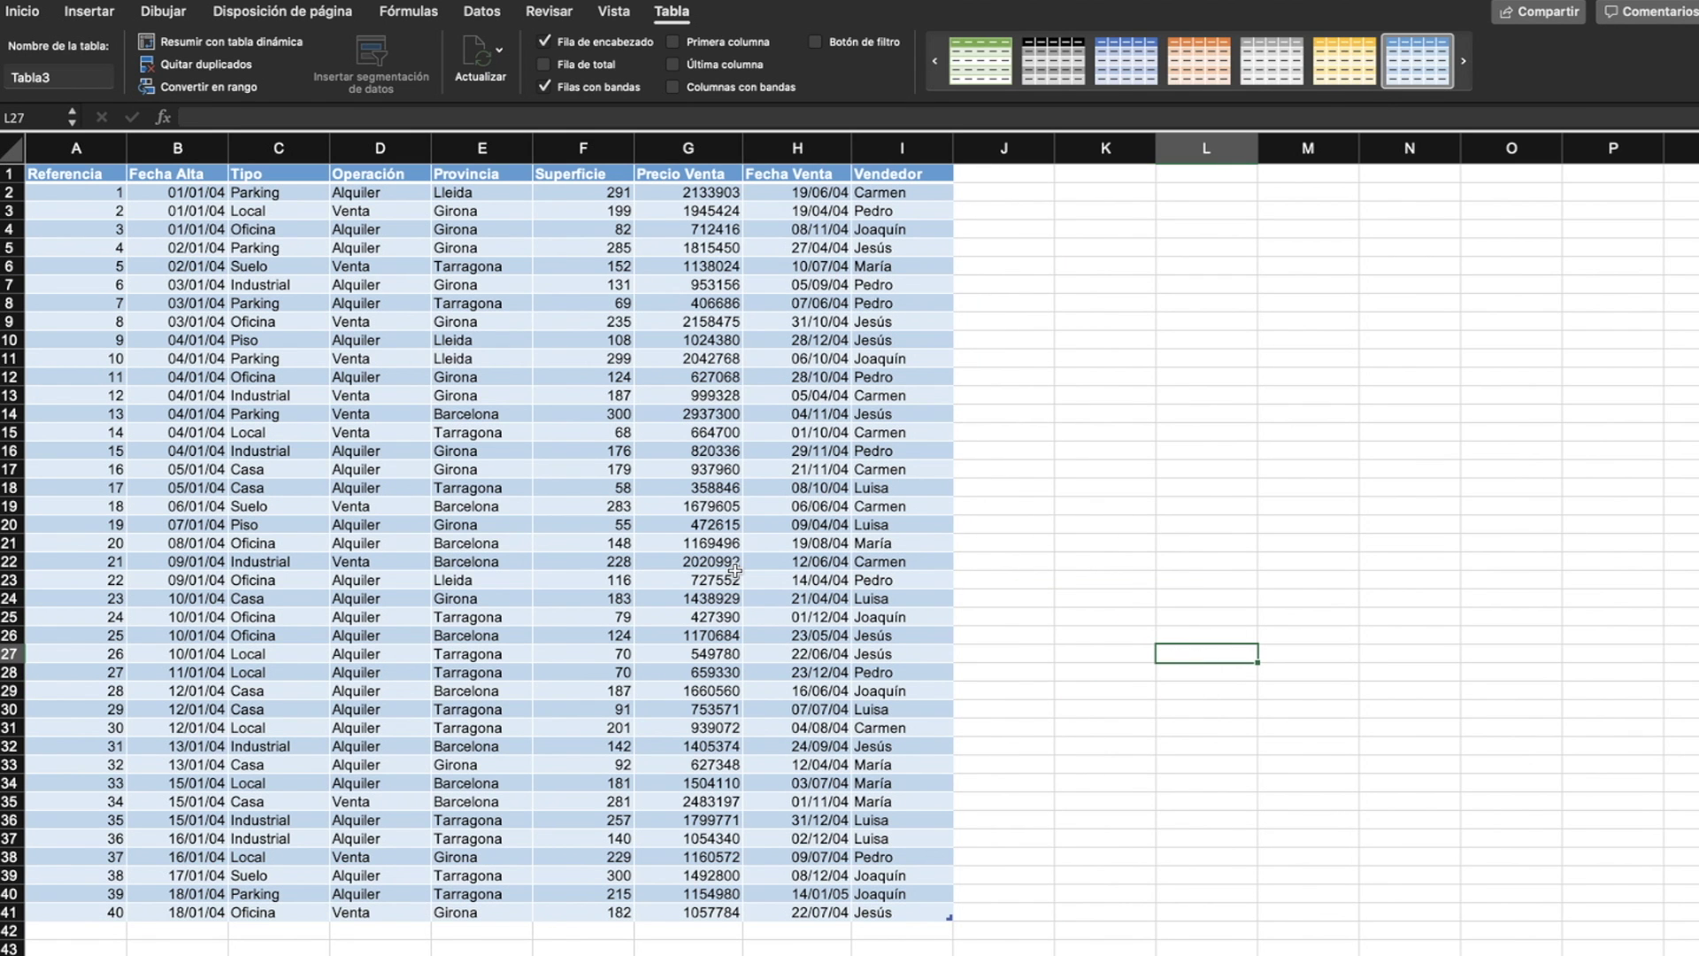
pyautogui.click(12, 148)
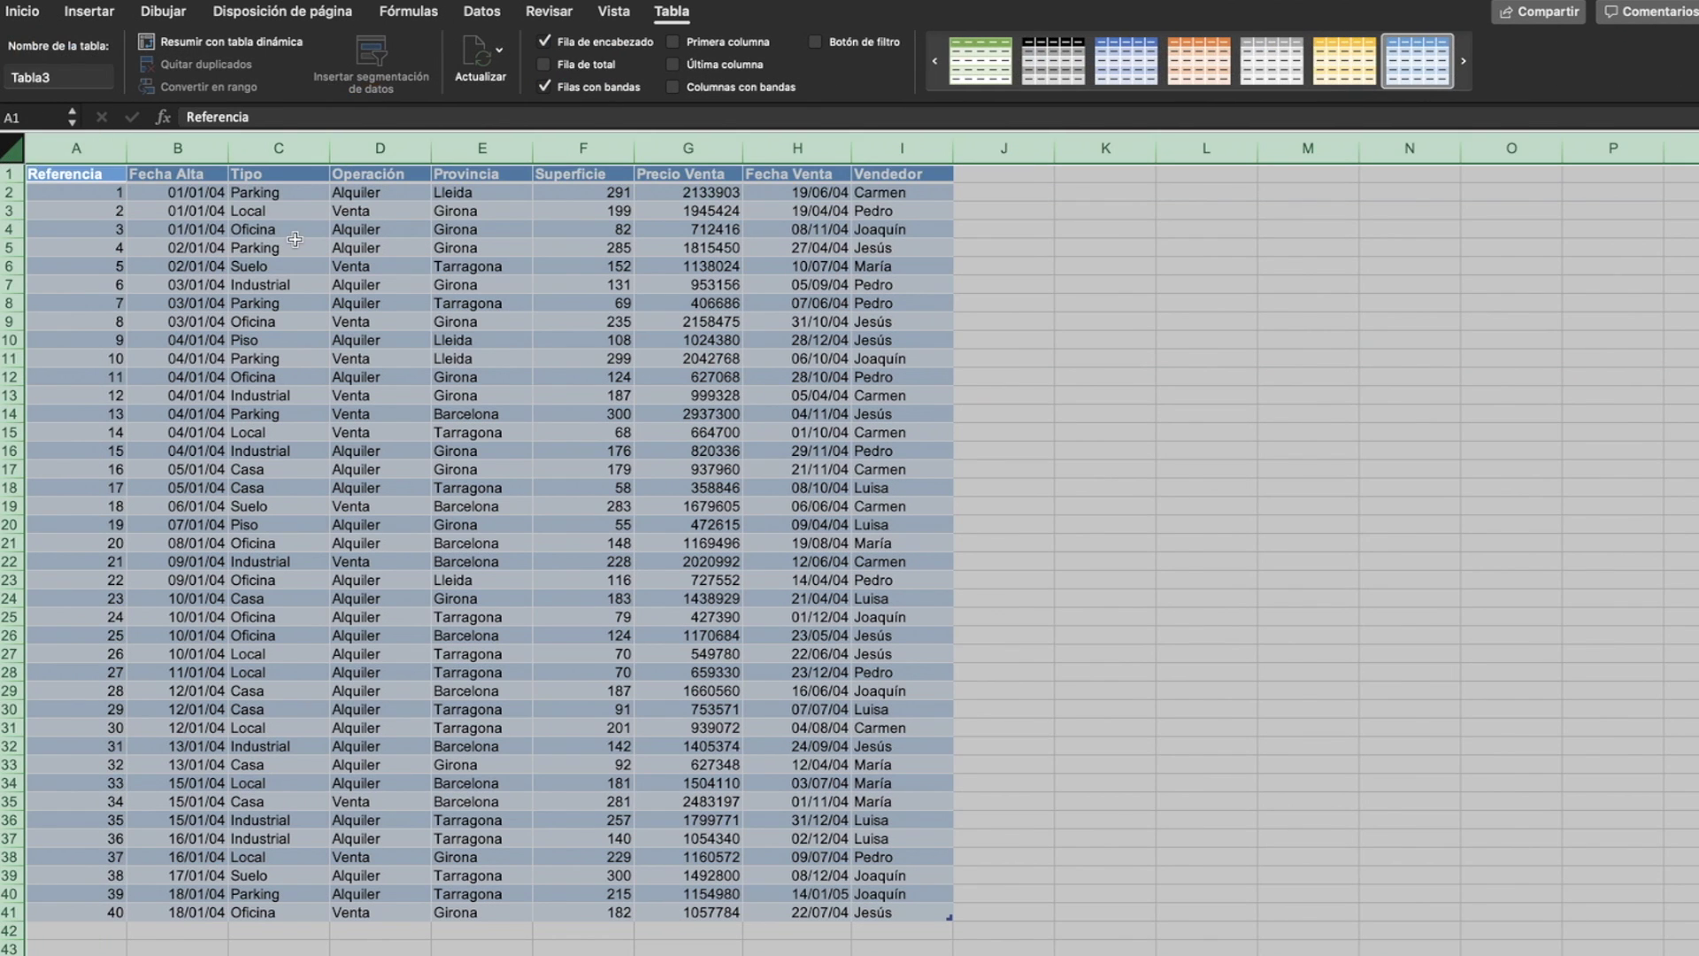
pyautogui.click(294, 241)
pyautogui.click(1071, 283)
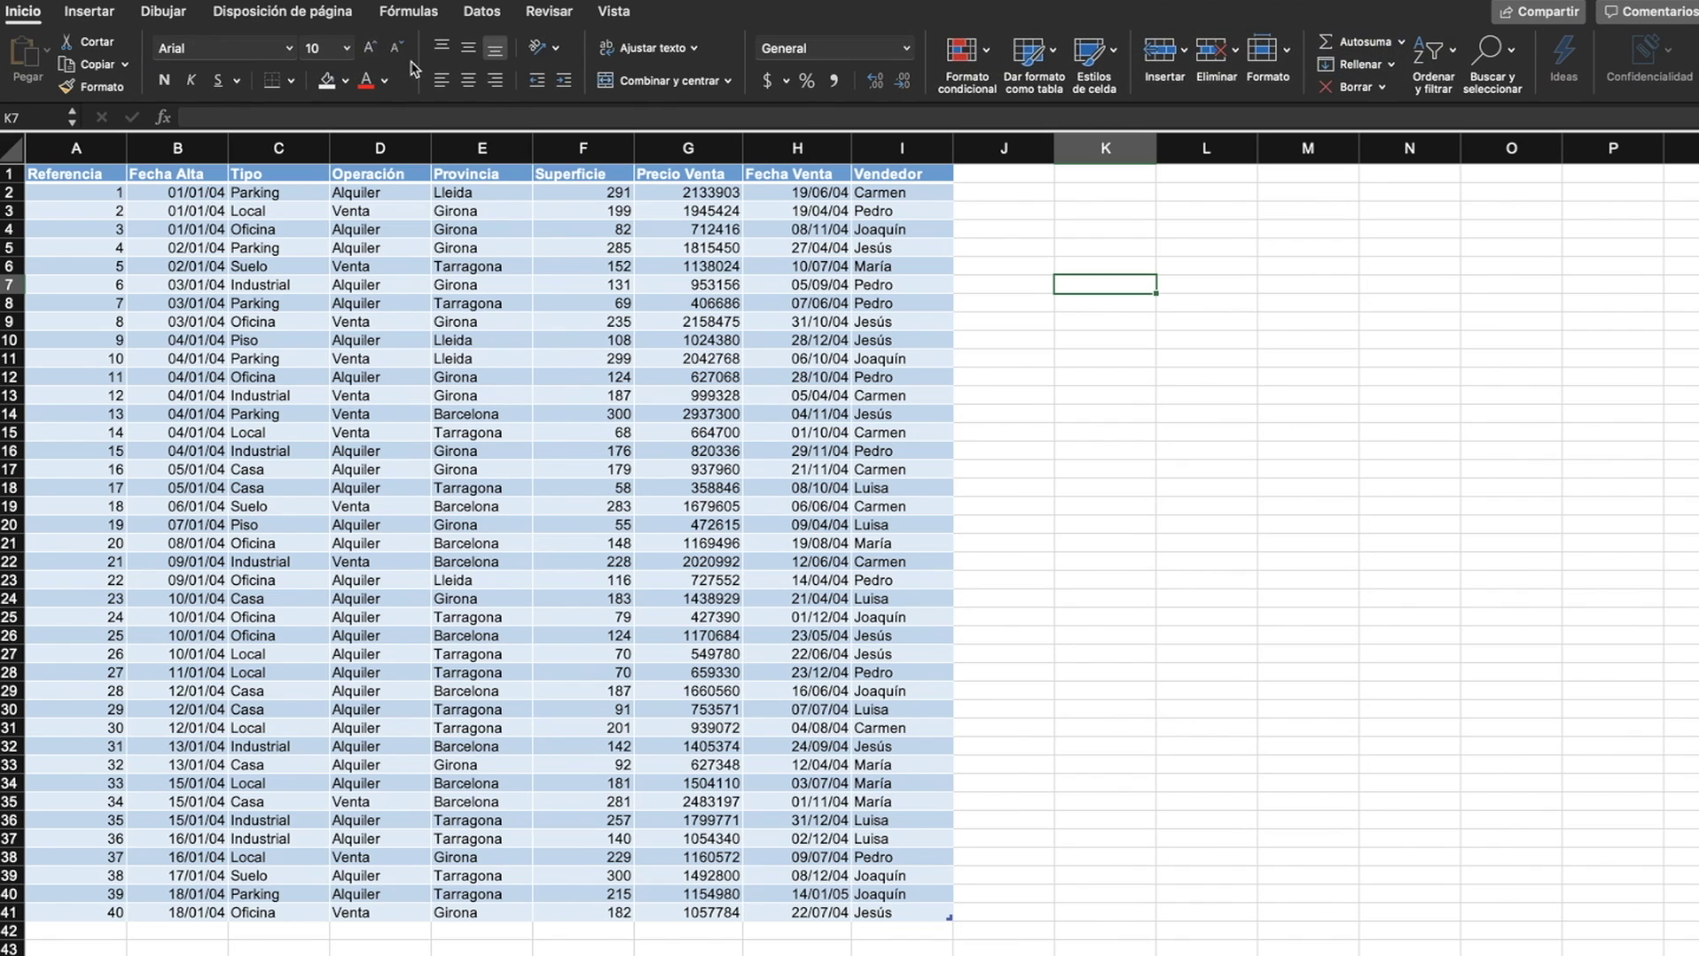
# Undo twice to restore the filter buttons and remove the table format
pyautogui.click(212, 0)
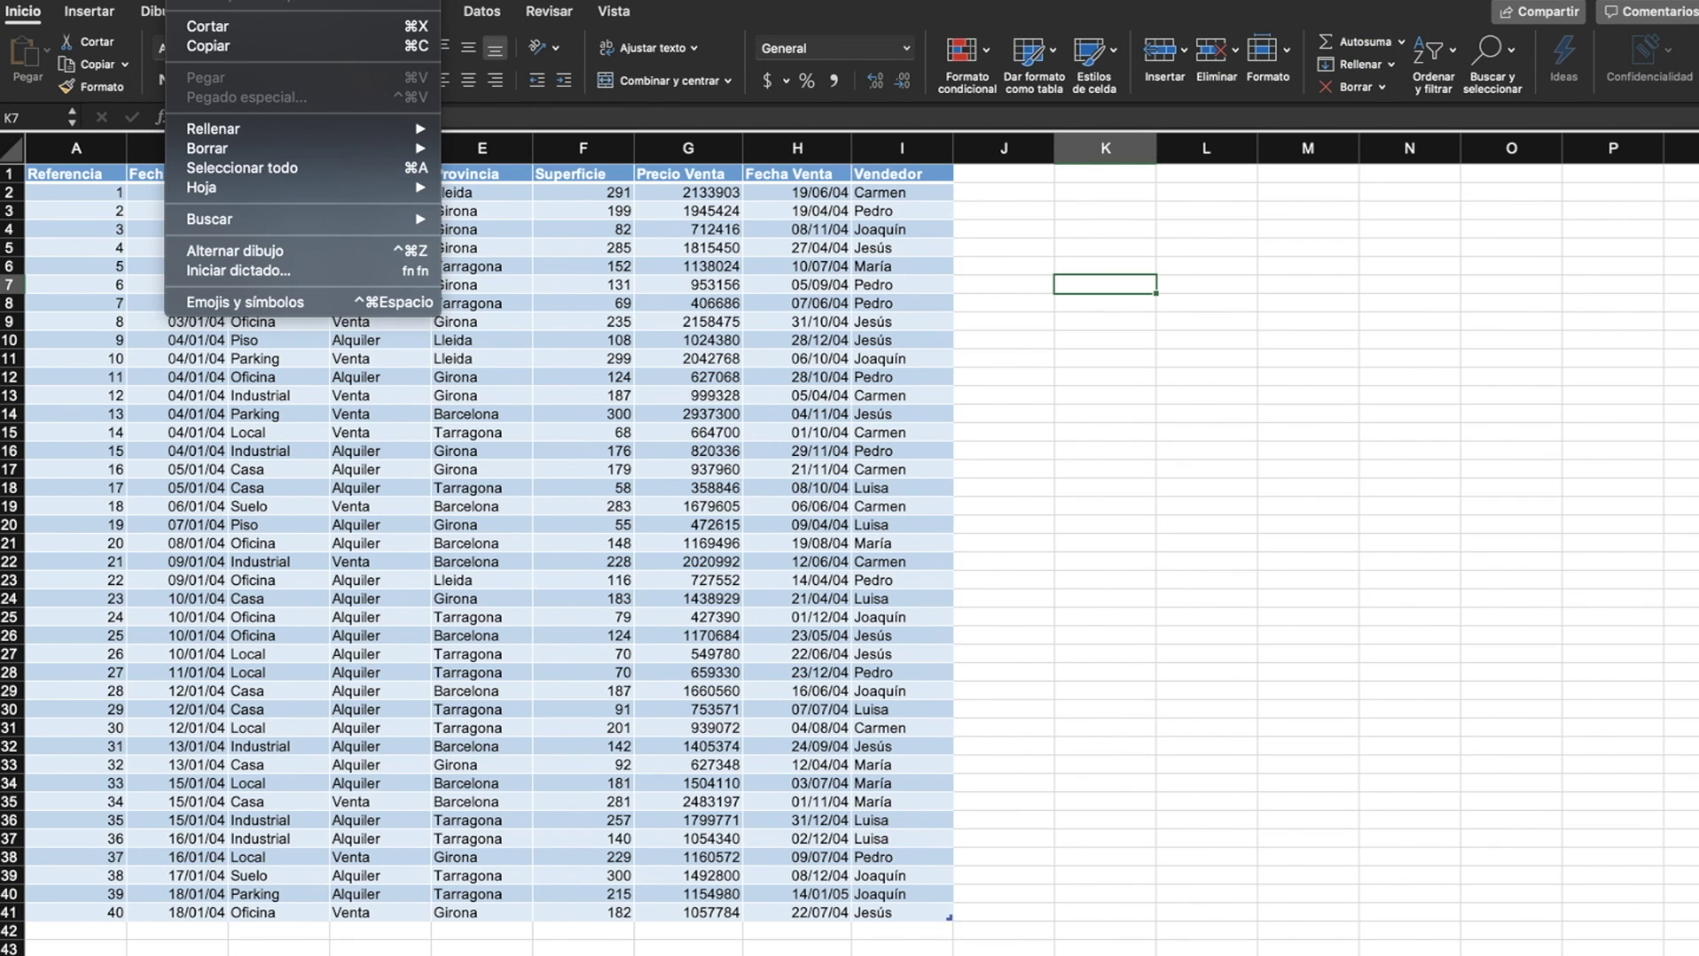
pyautogui.press('Escape')
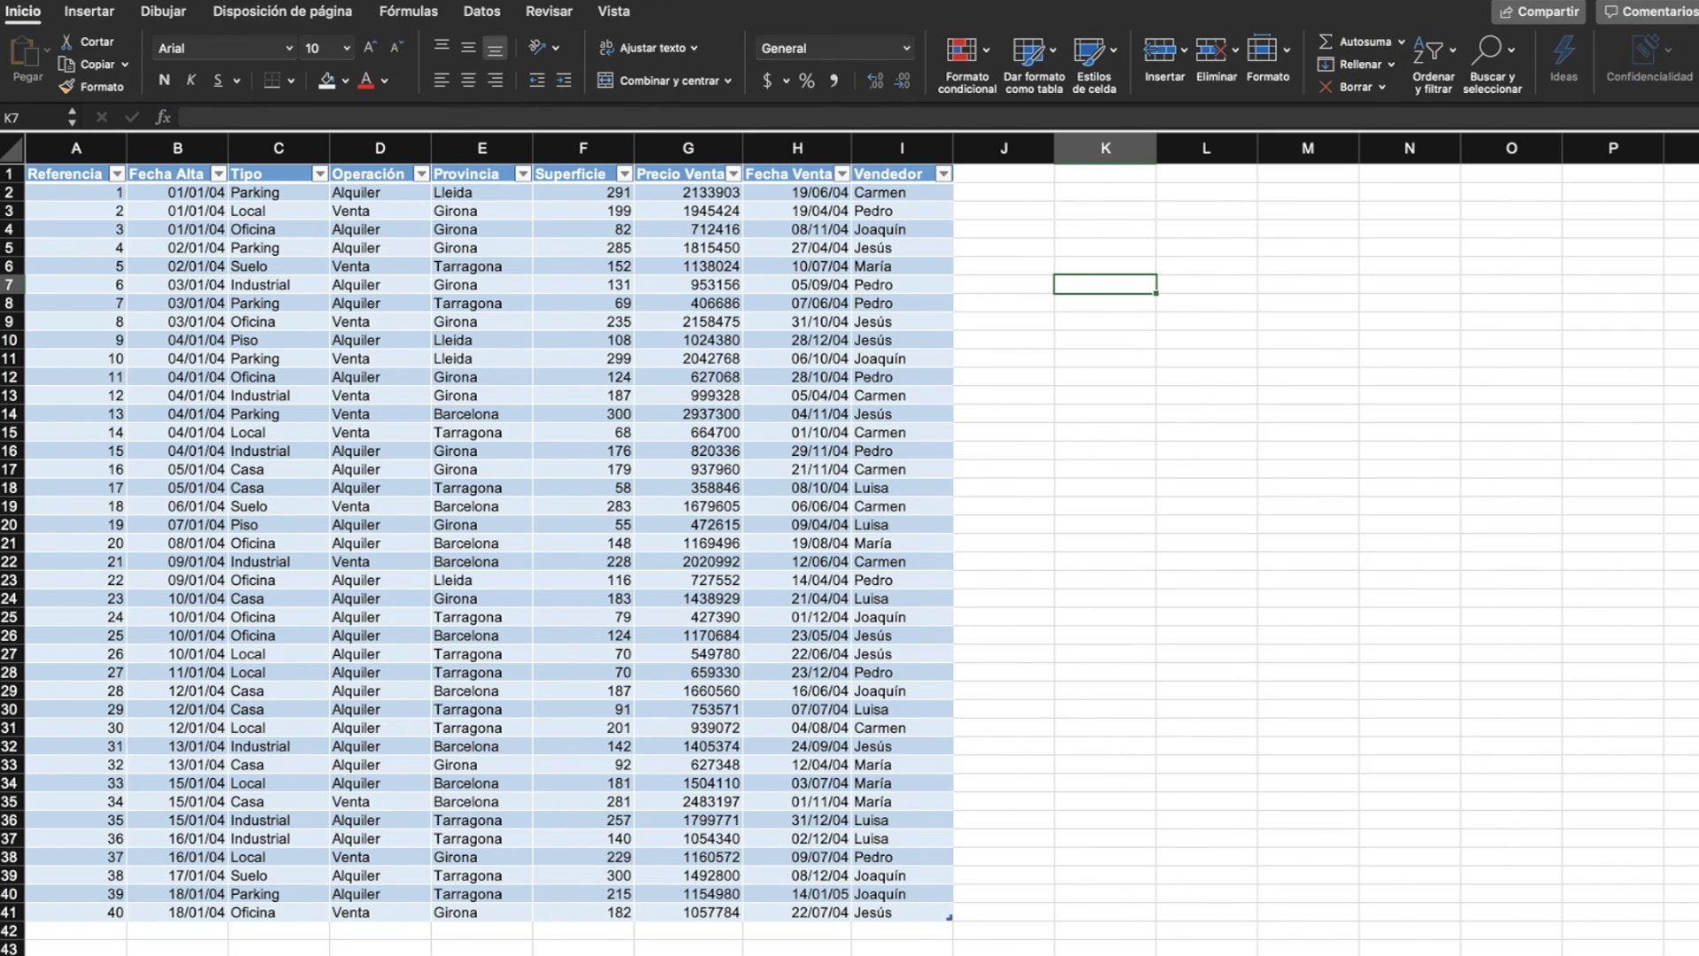
pyautogui.click(194, 2)
pyautogui.press('super+z')
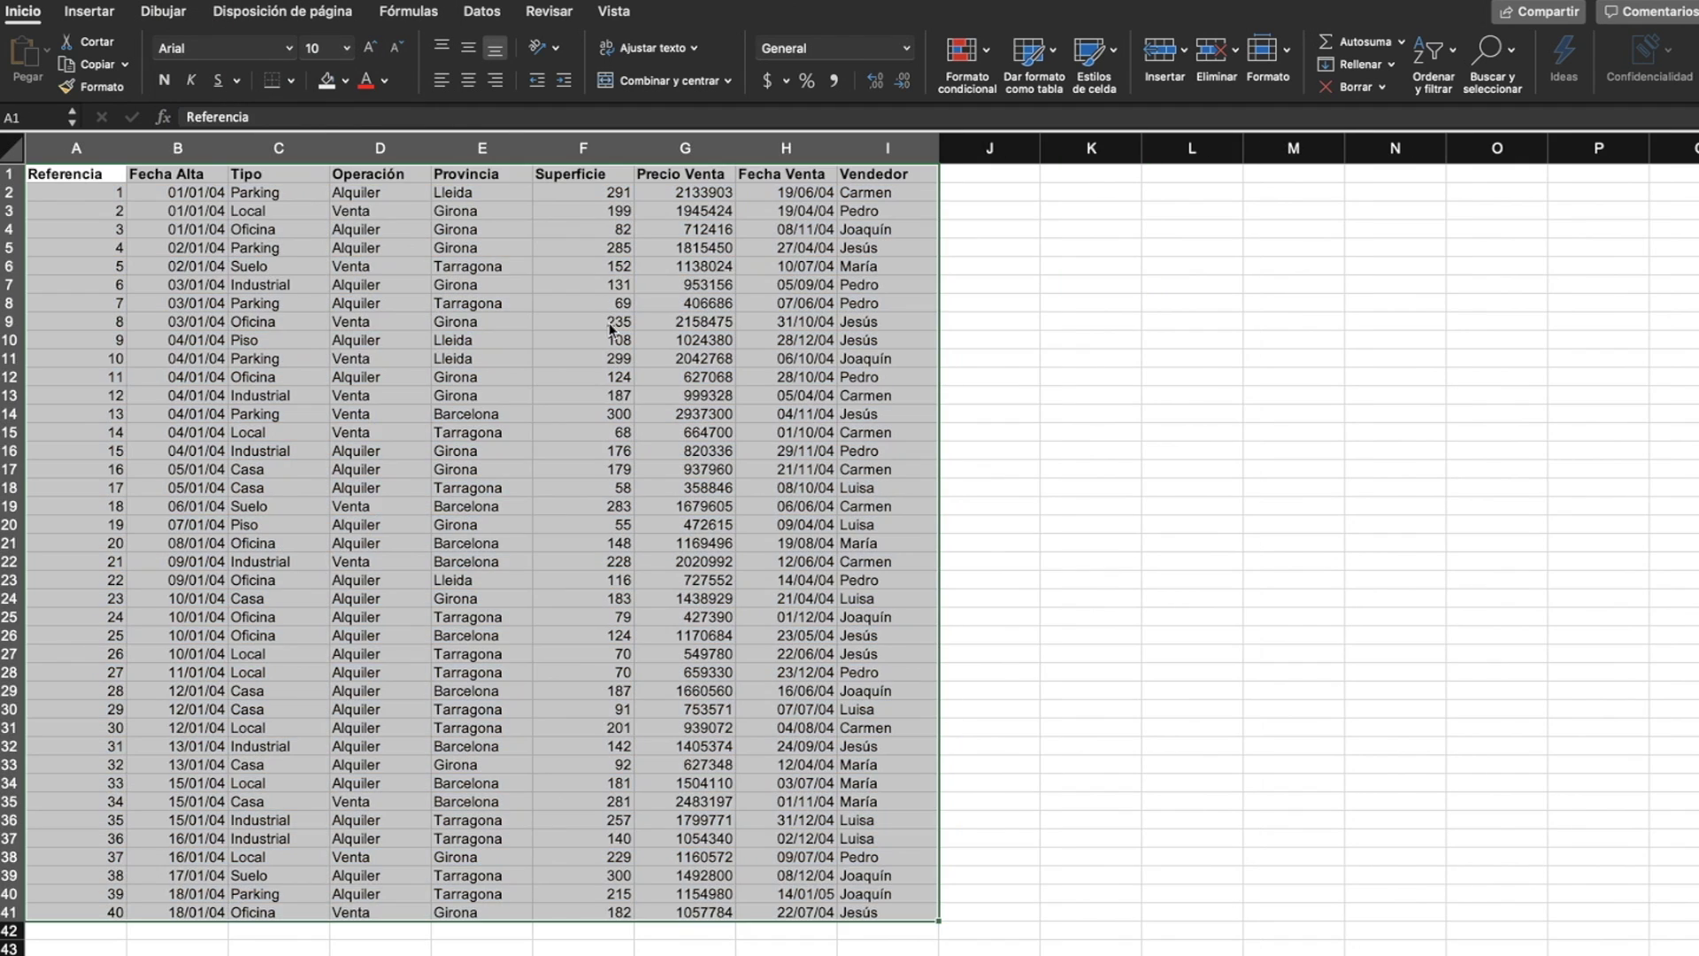
pyautogui.click(1090, 432)
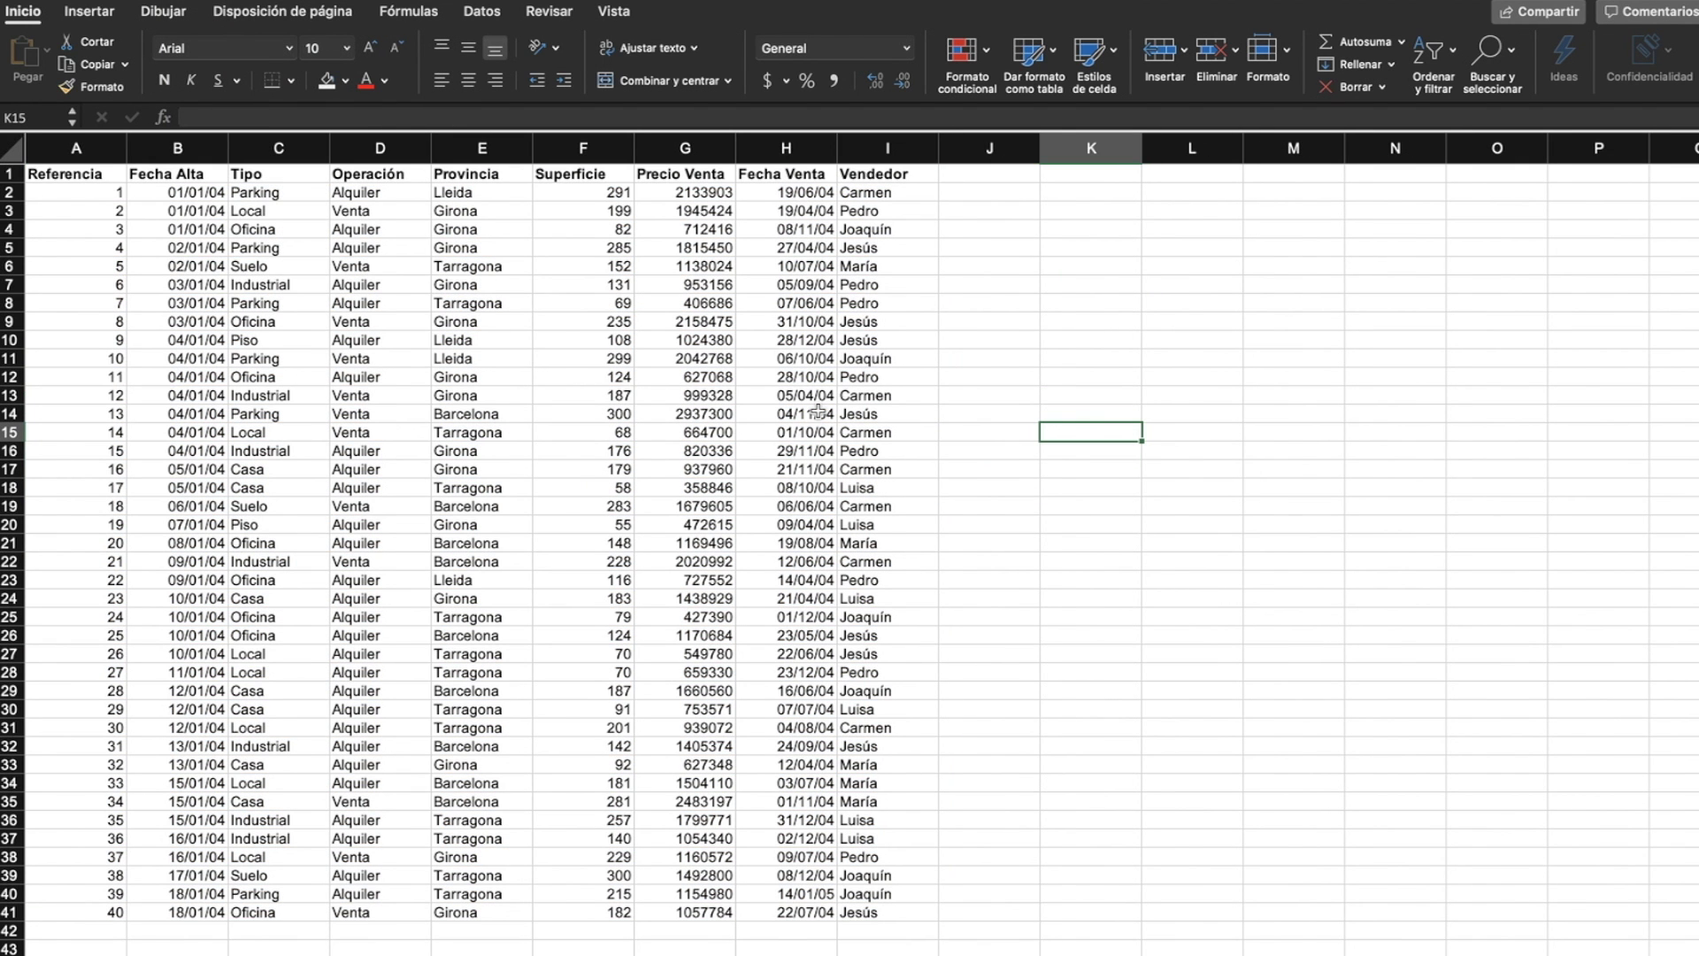
pyautogui.click(667, 367)
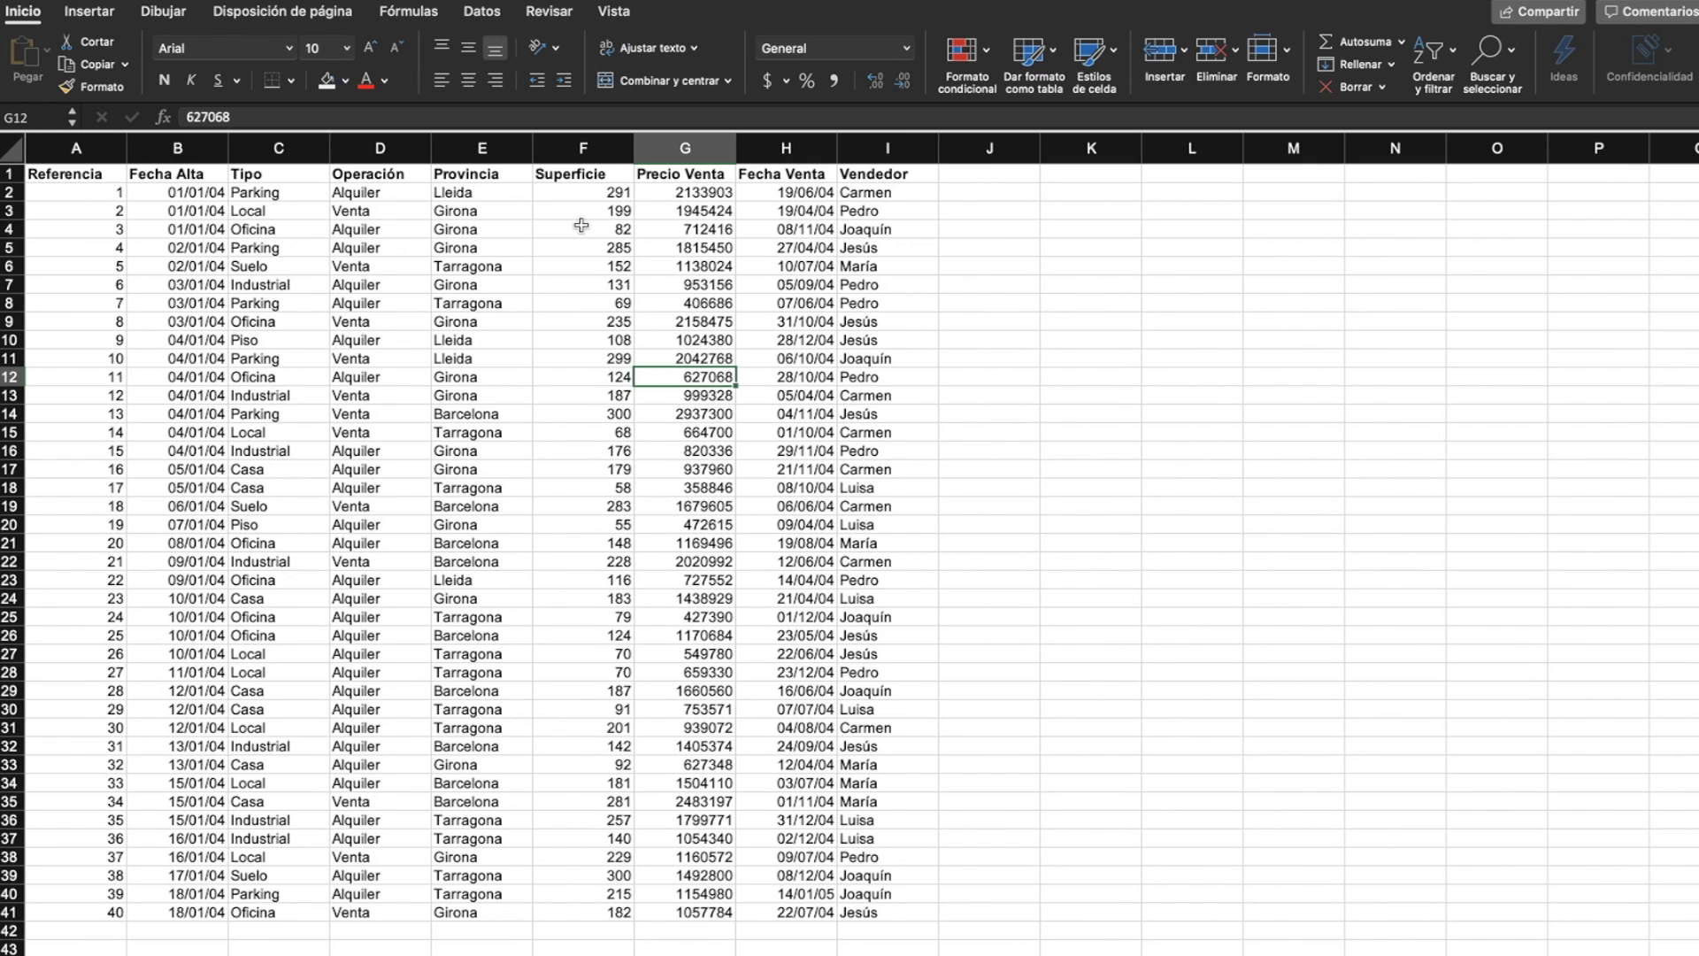
pyautogui.click(584, 194)
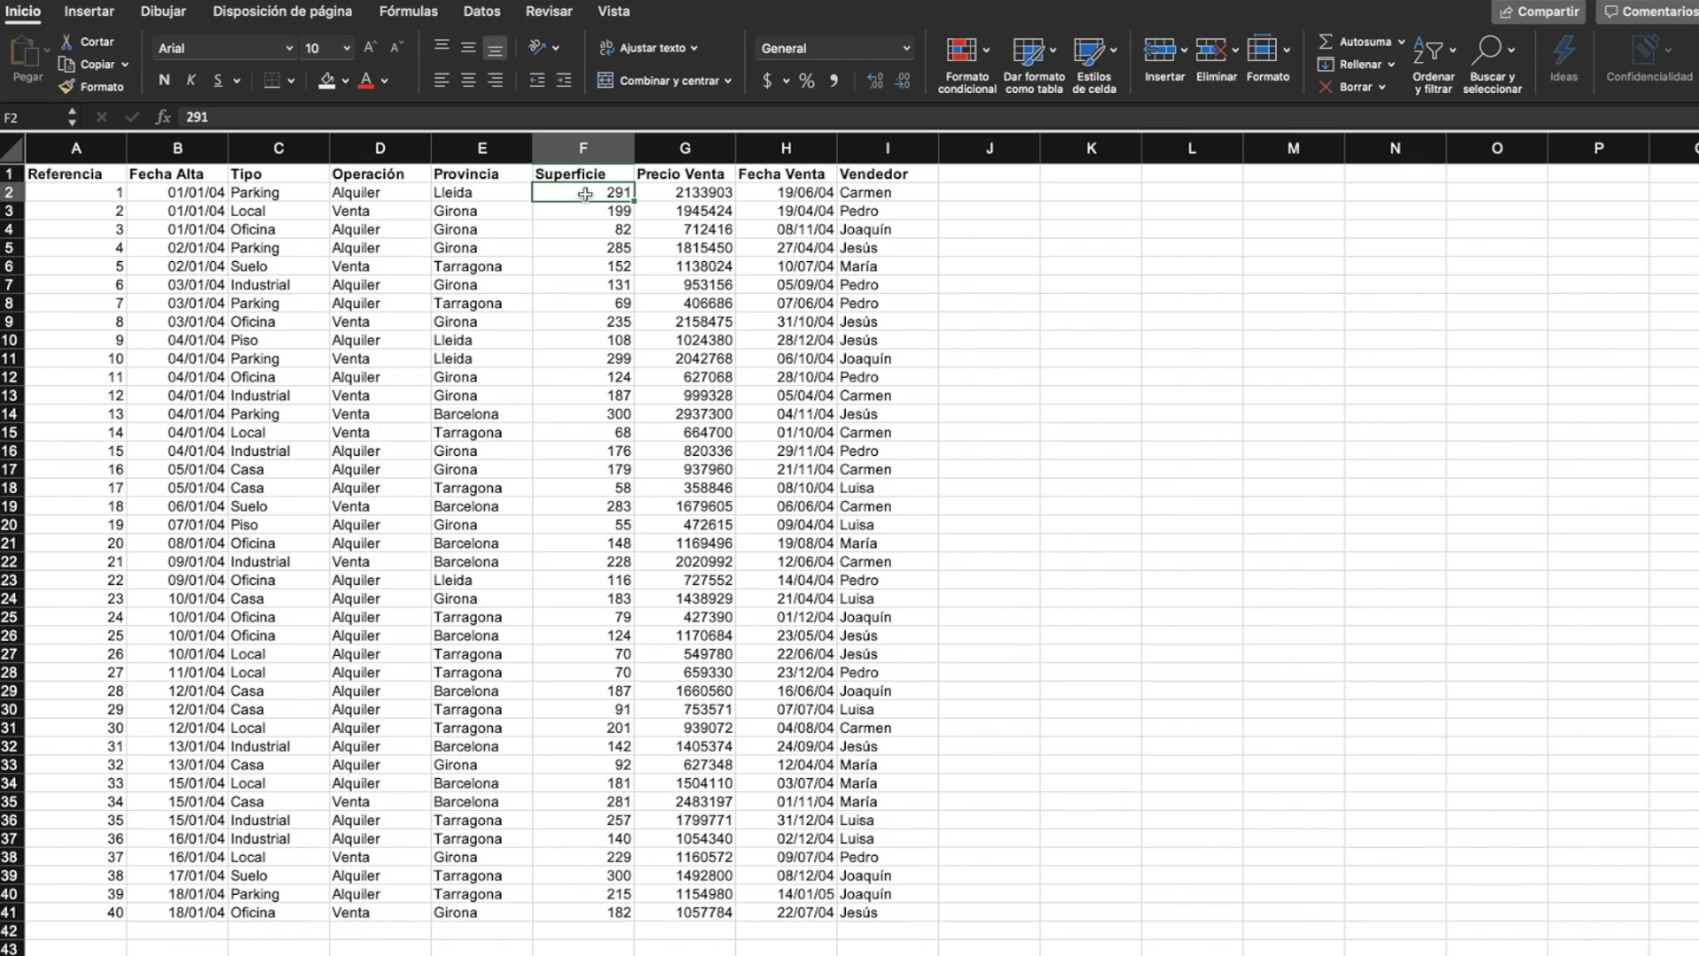
# Select the Superficie values F2:F41, retrying after two partial selections
pyautogui.moveTo(585, 193); pyautogui.dragTo(607, 906)
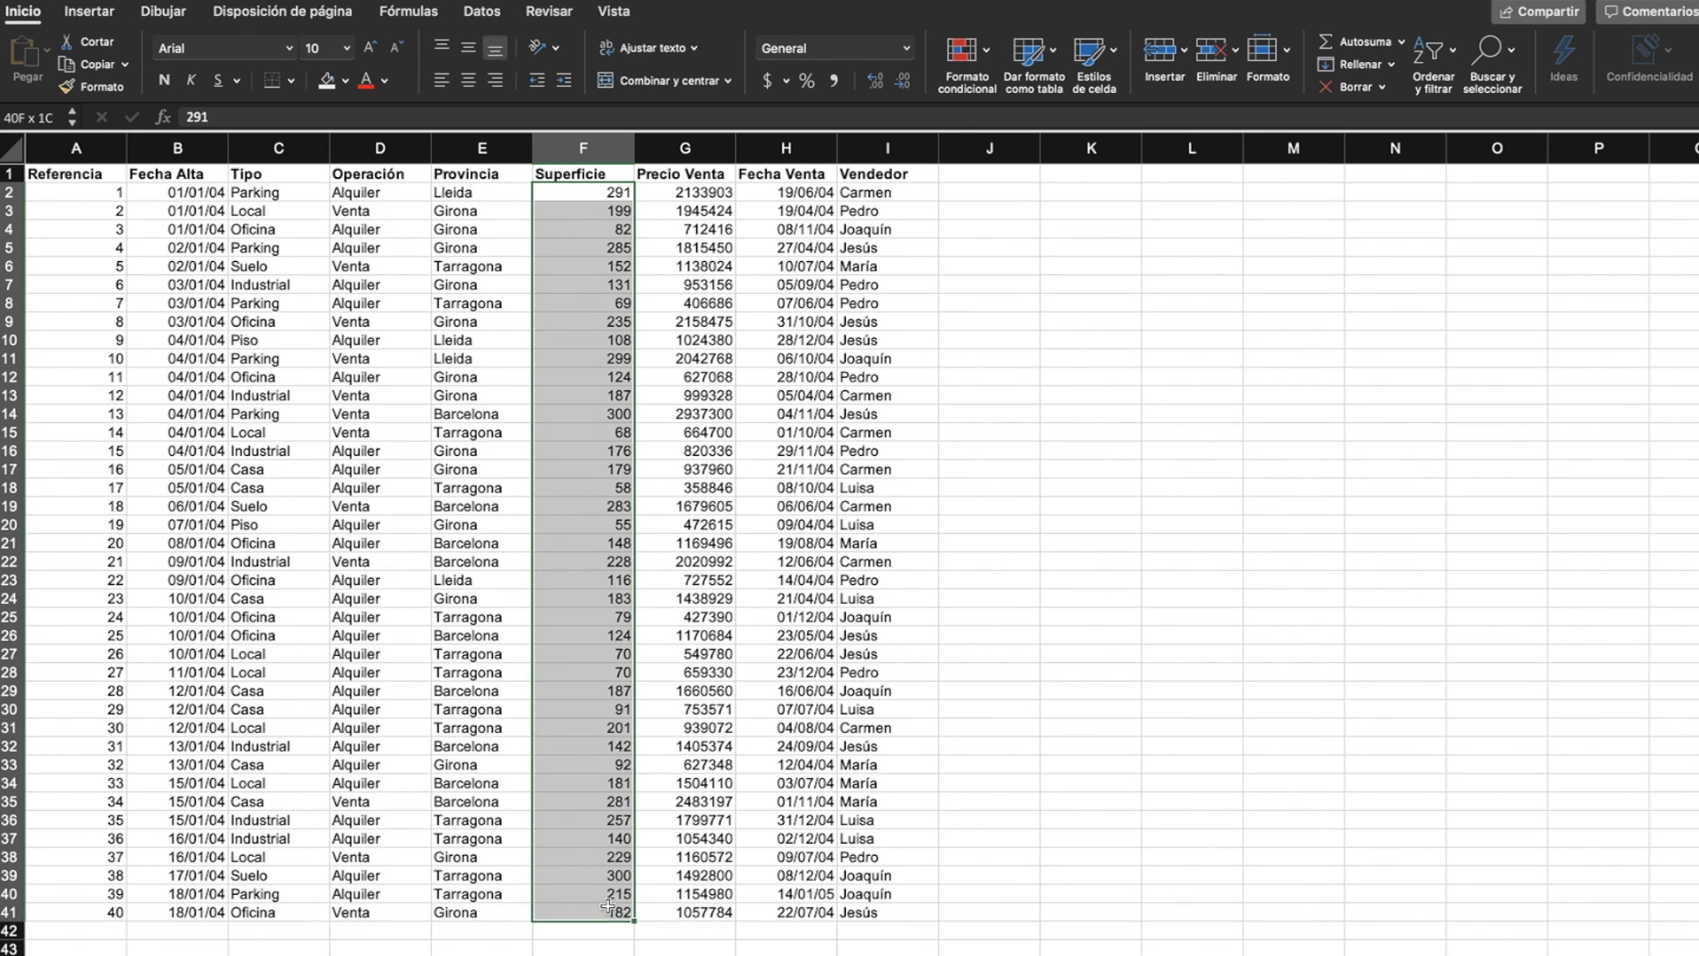
pyautogui.click(614, 746)
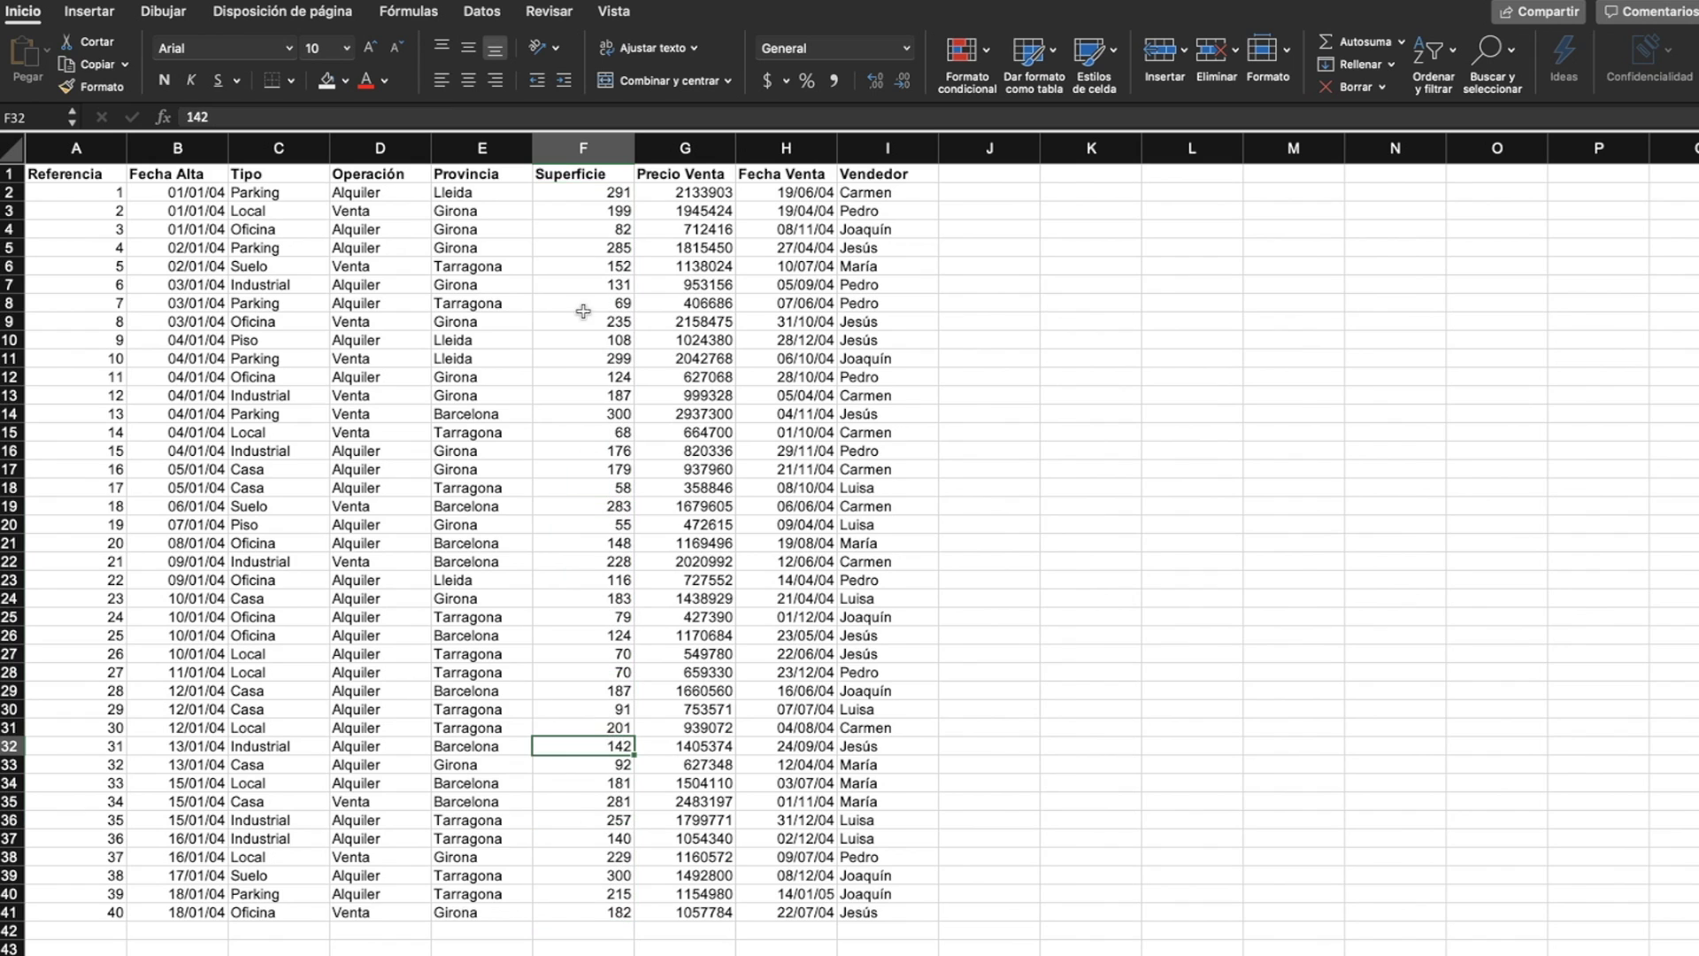
pyautogui.moveTo(584, 191); pyautogui.dragTo(580, 912)
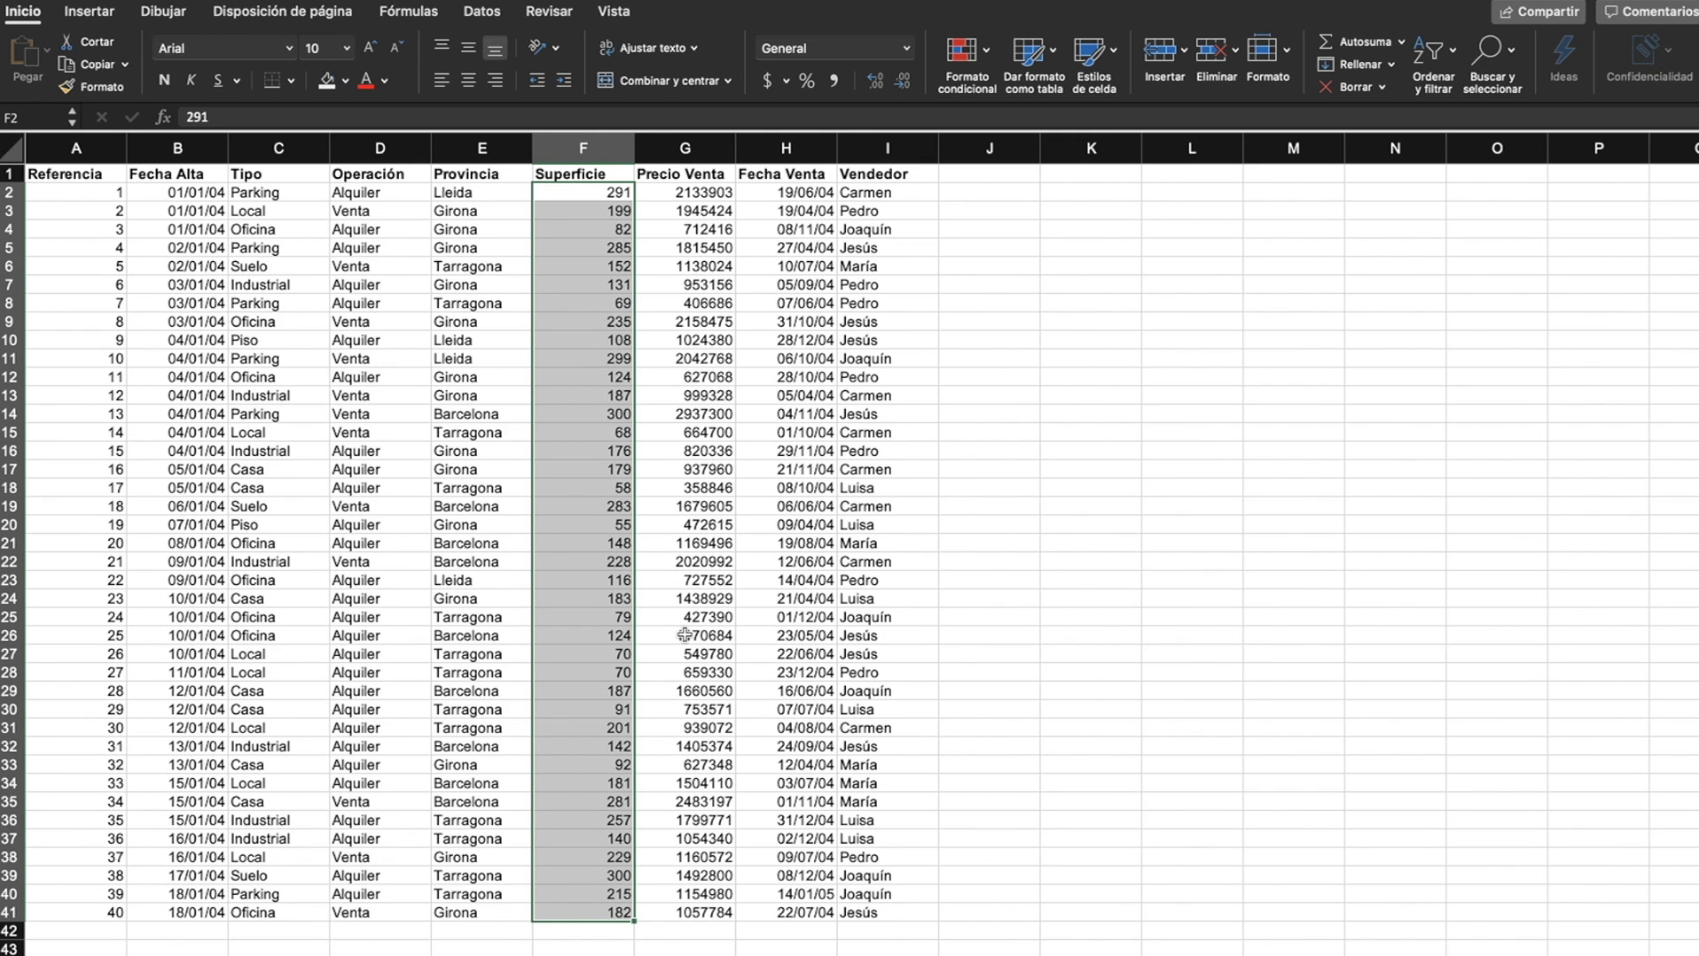
pyautogui.click(865, 488)
pyautogui.moveTo(572, 194); pyautogui.dragTo(561, 916)
pyautogui.click(986, 50)
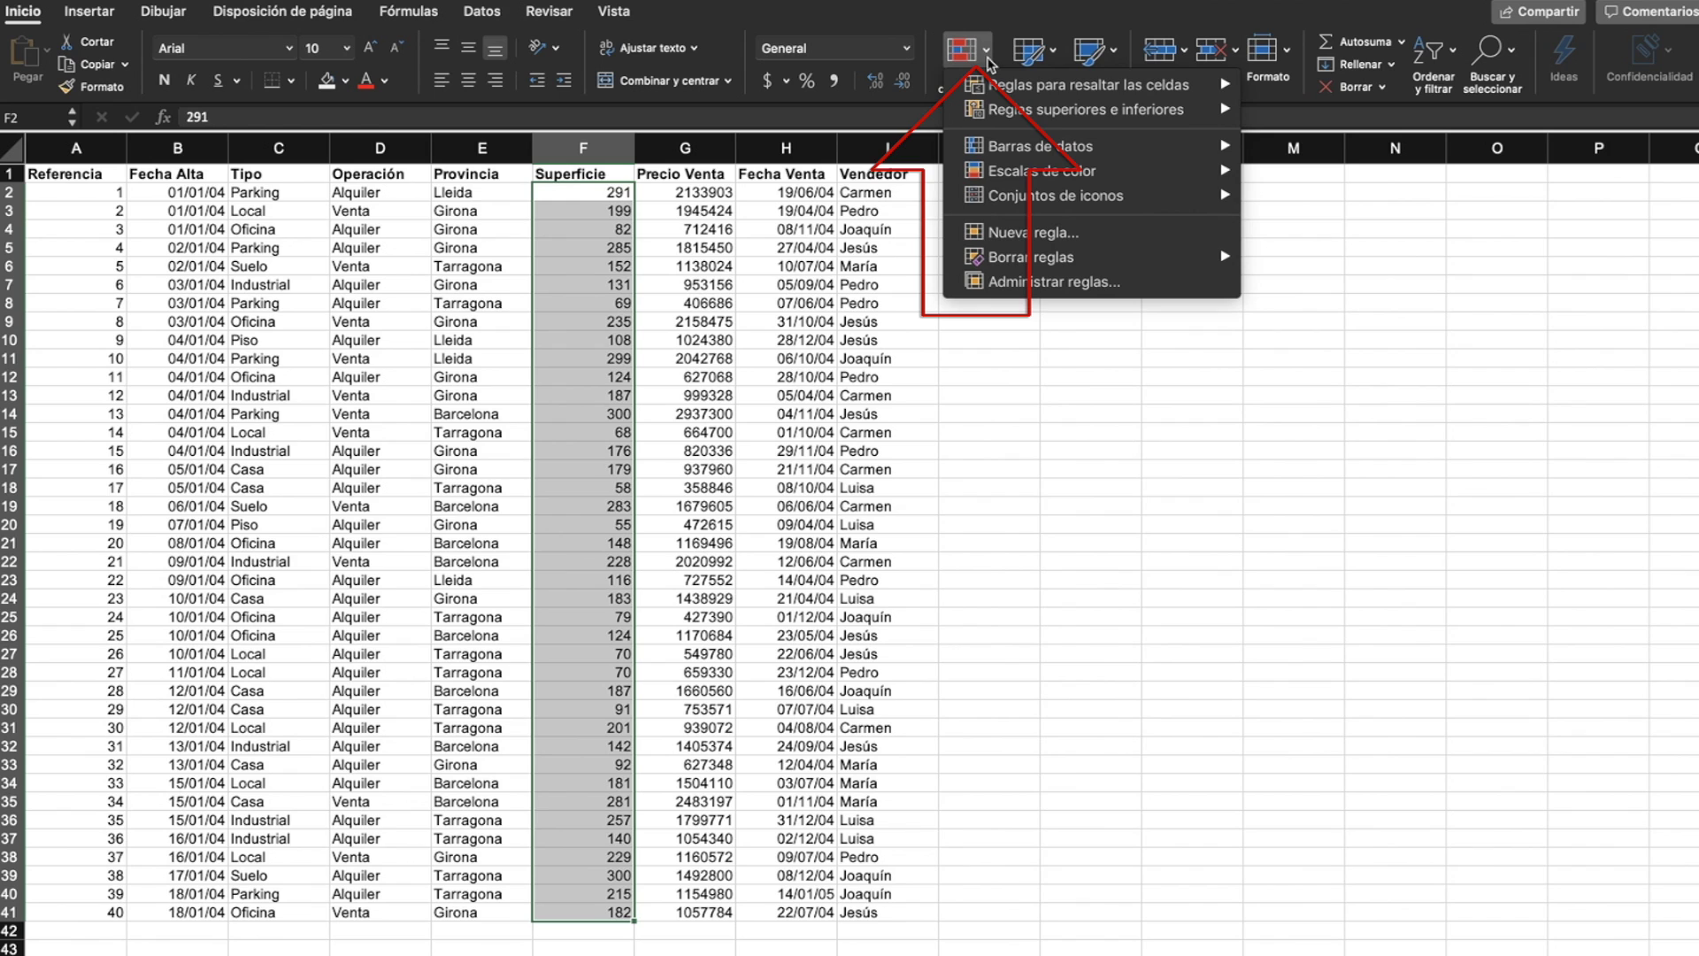
pyautogui.moveTo(1088, 85)
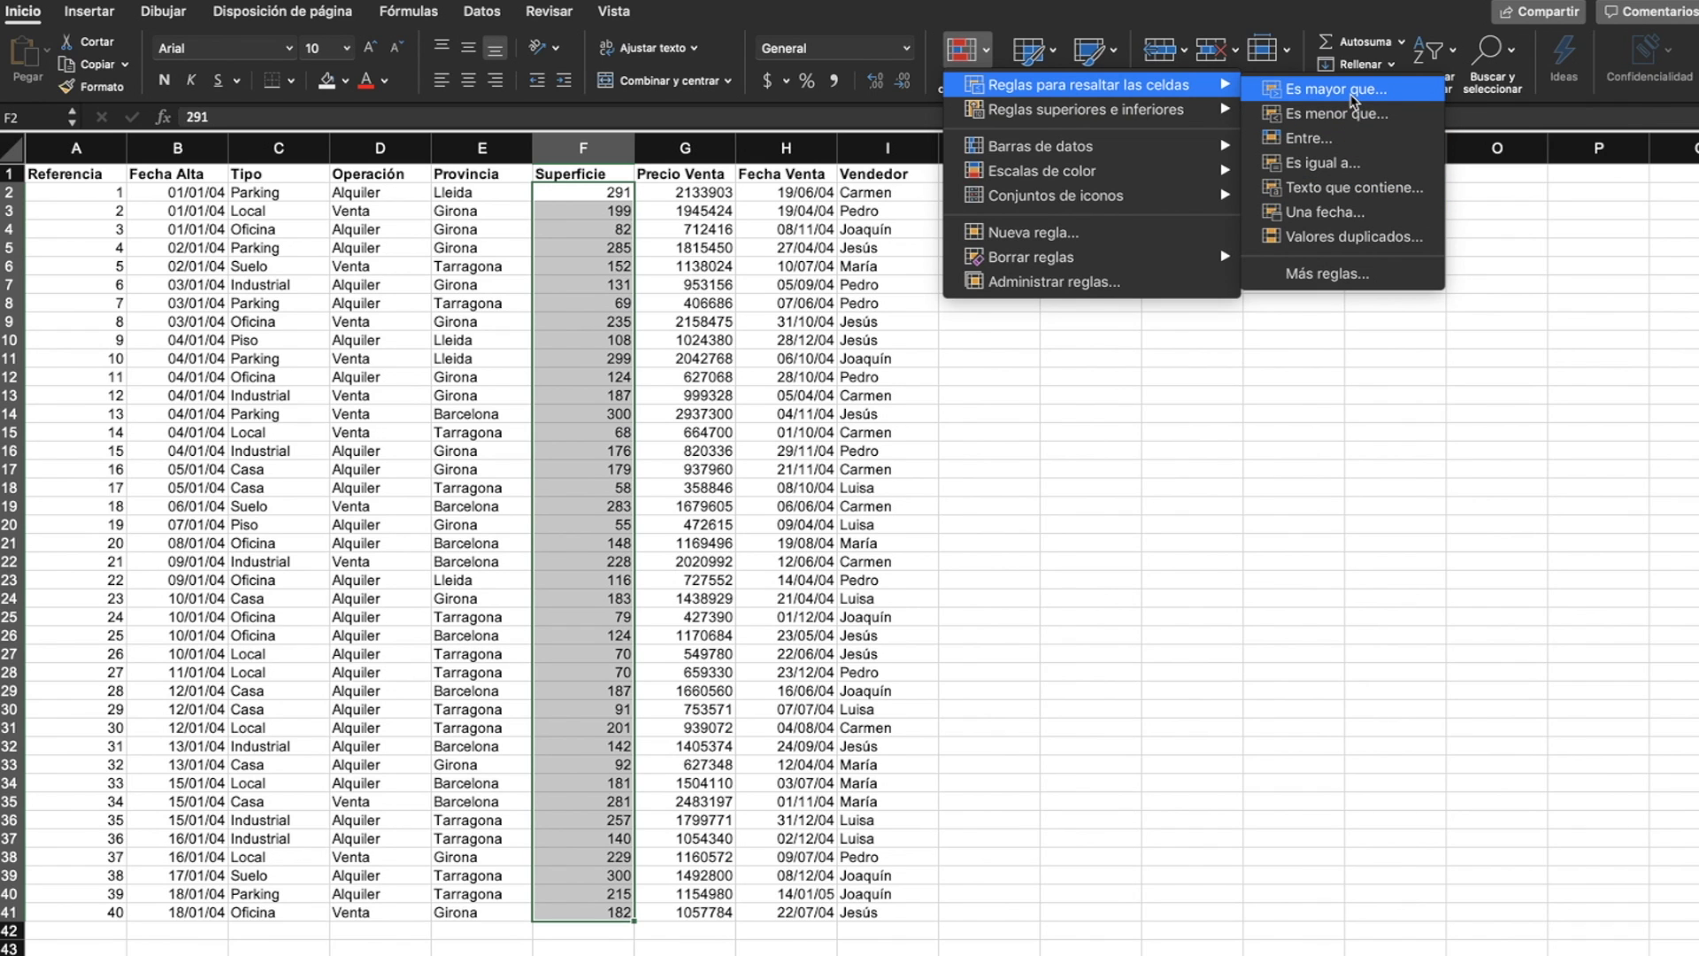
# Add a Superficie greater-than-250 rule with yellow fill and dark yellow text
pyautogui.click(1336, 90)
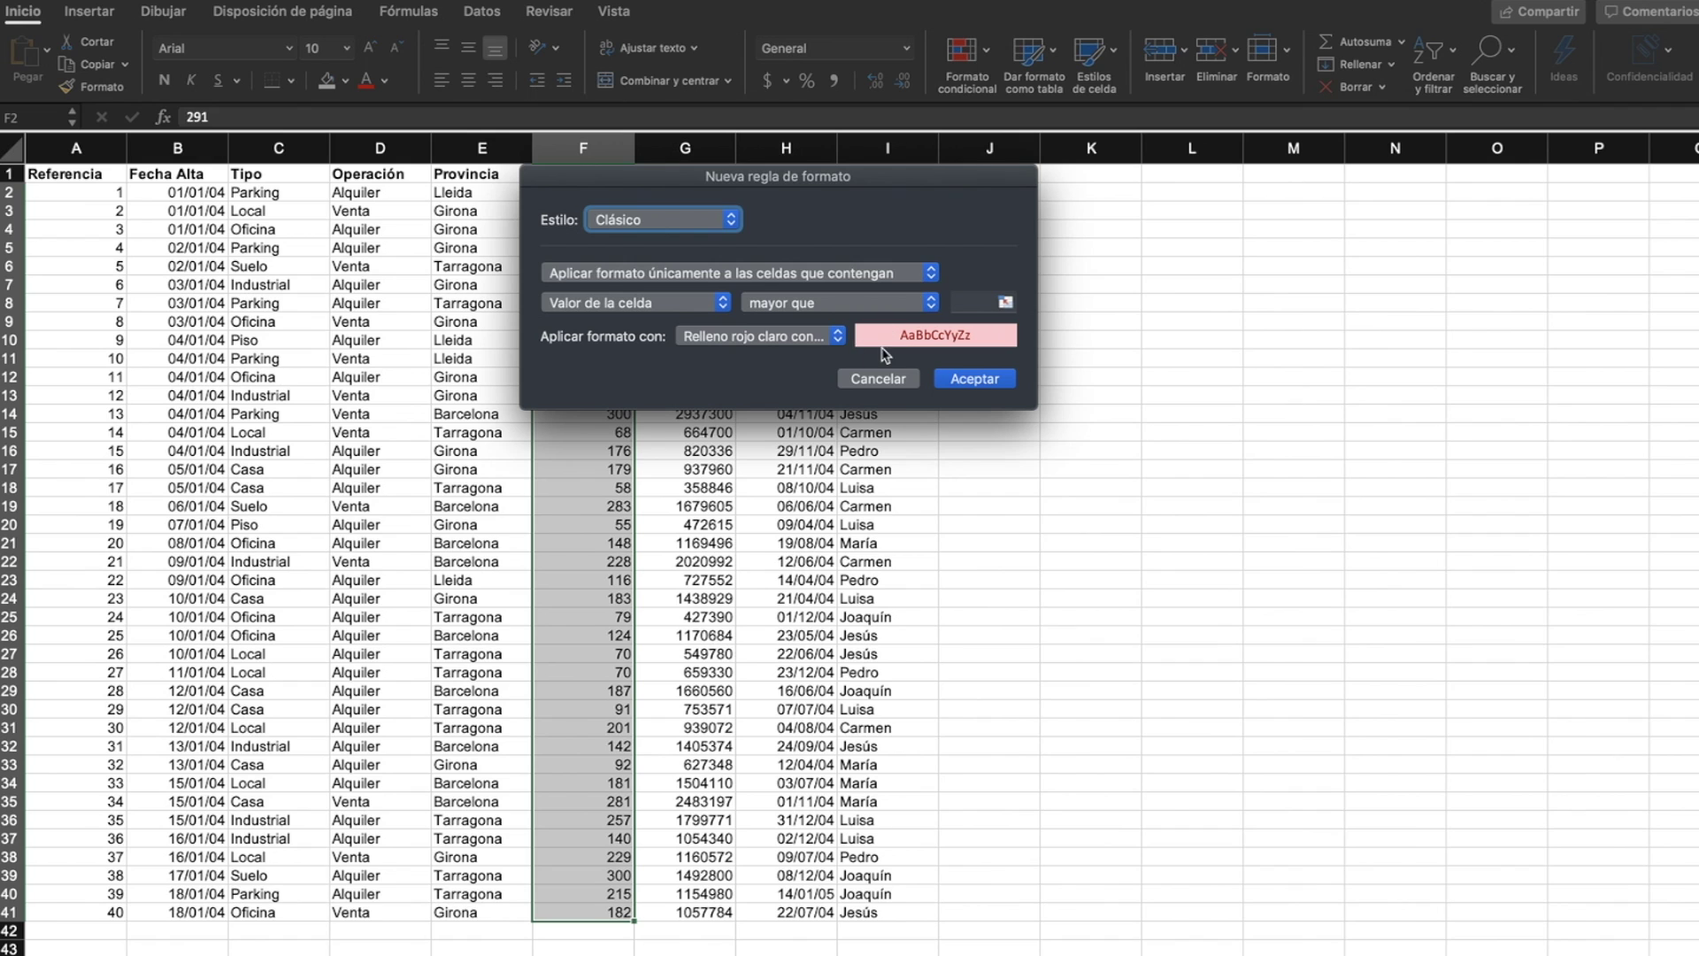
pyautogui.click(836, 337)
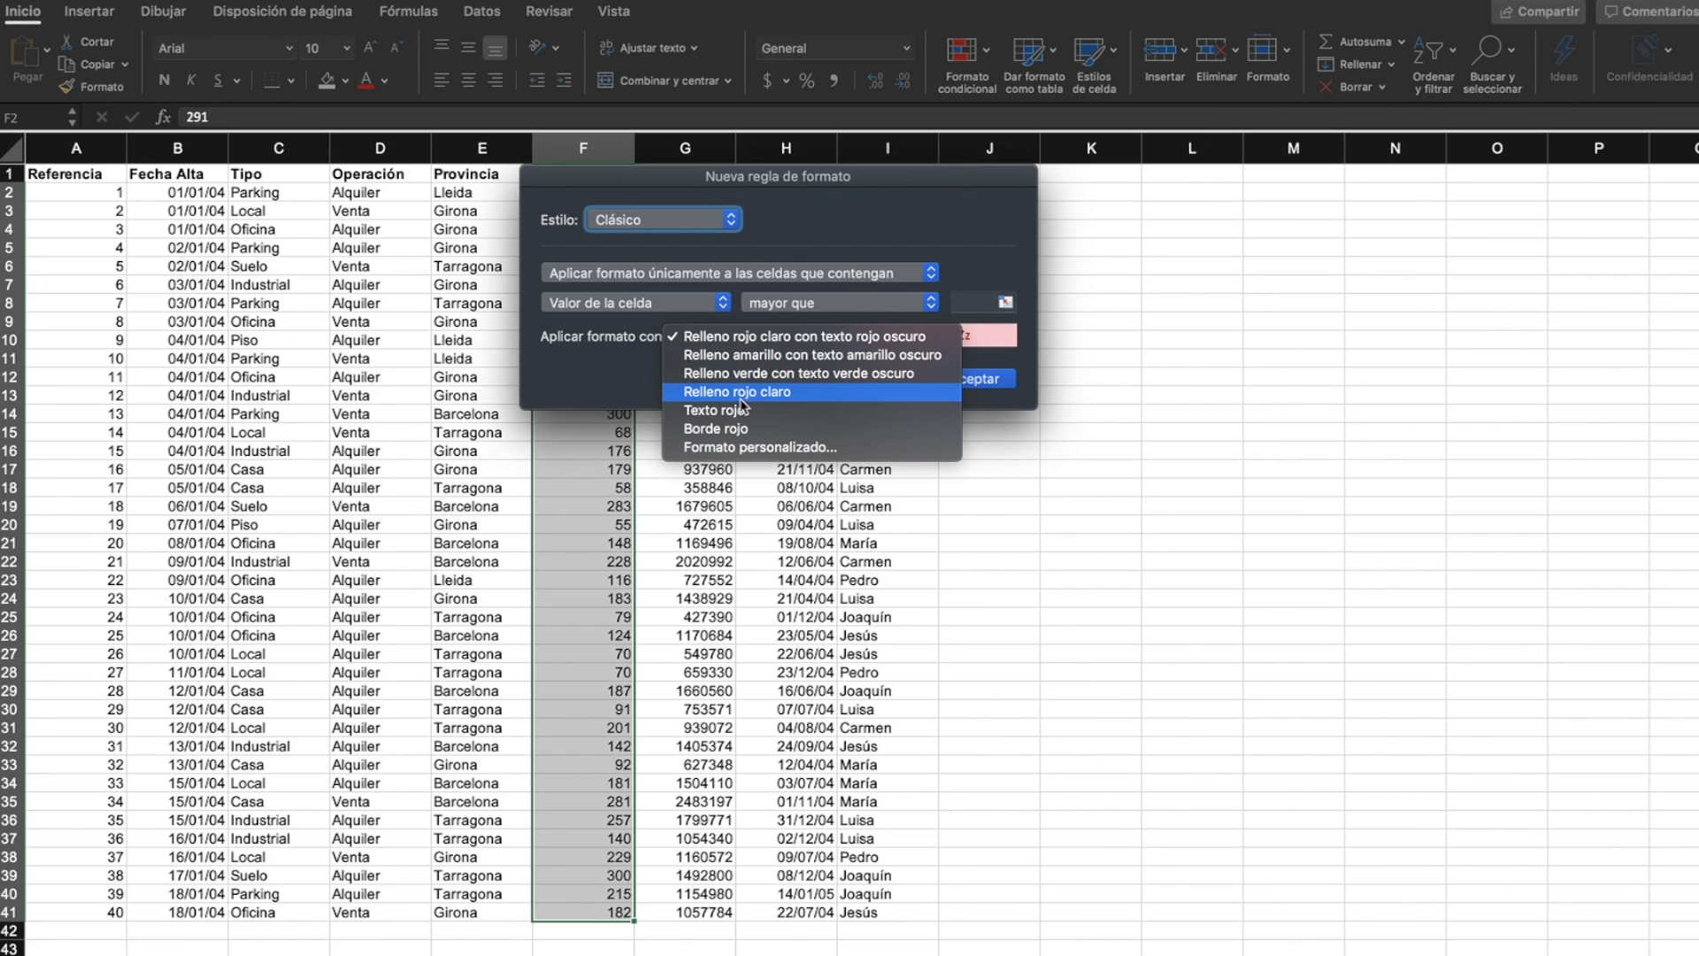
pyautogui.click(758, 359)
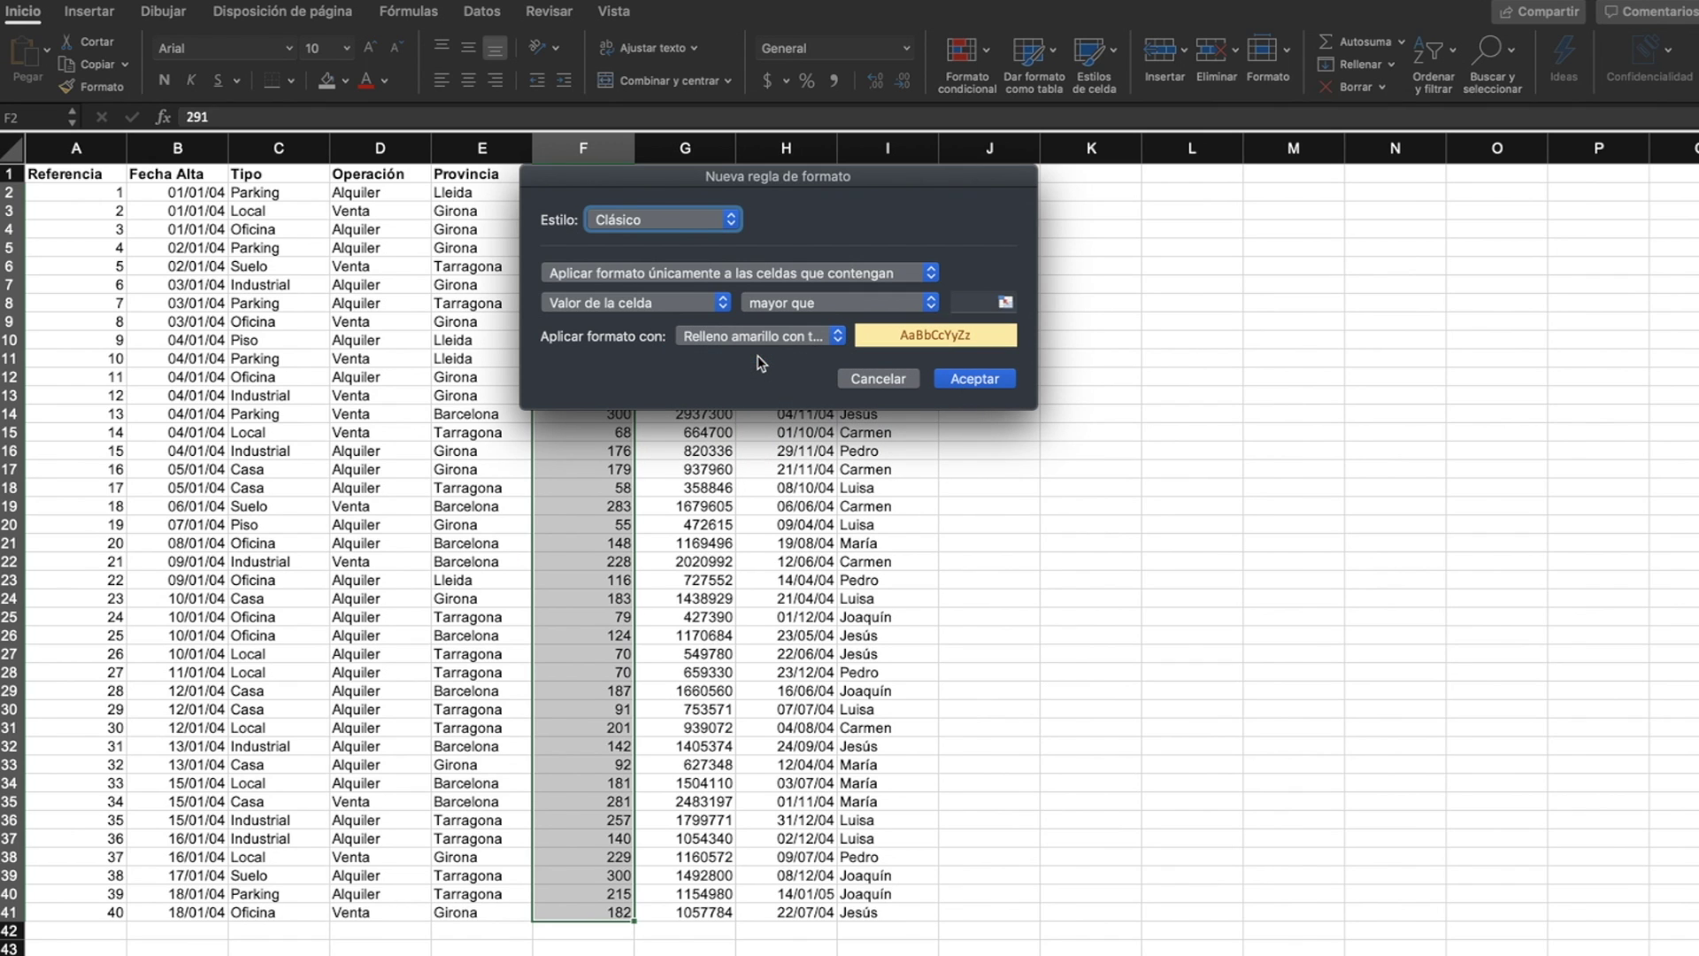
pyautogui.click(970, 302)
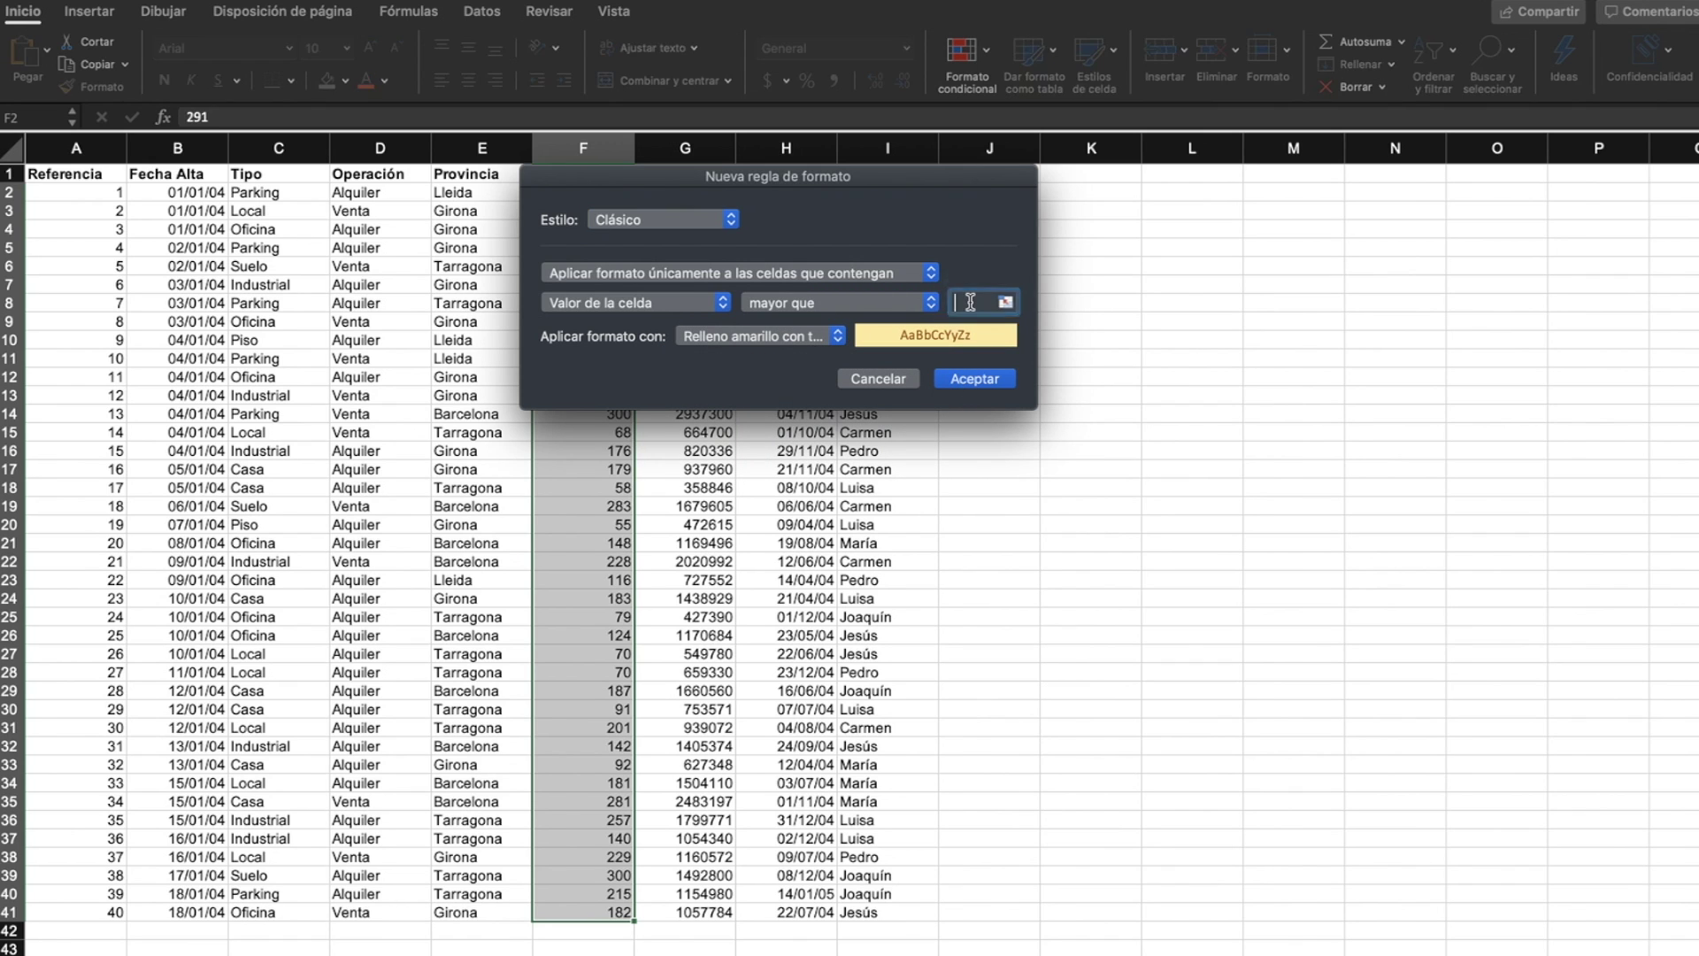
pyautogui.write('250')
pyautogui.click(984, 381)
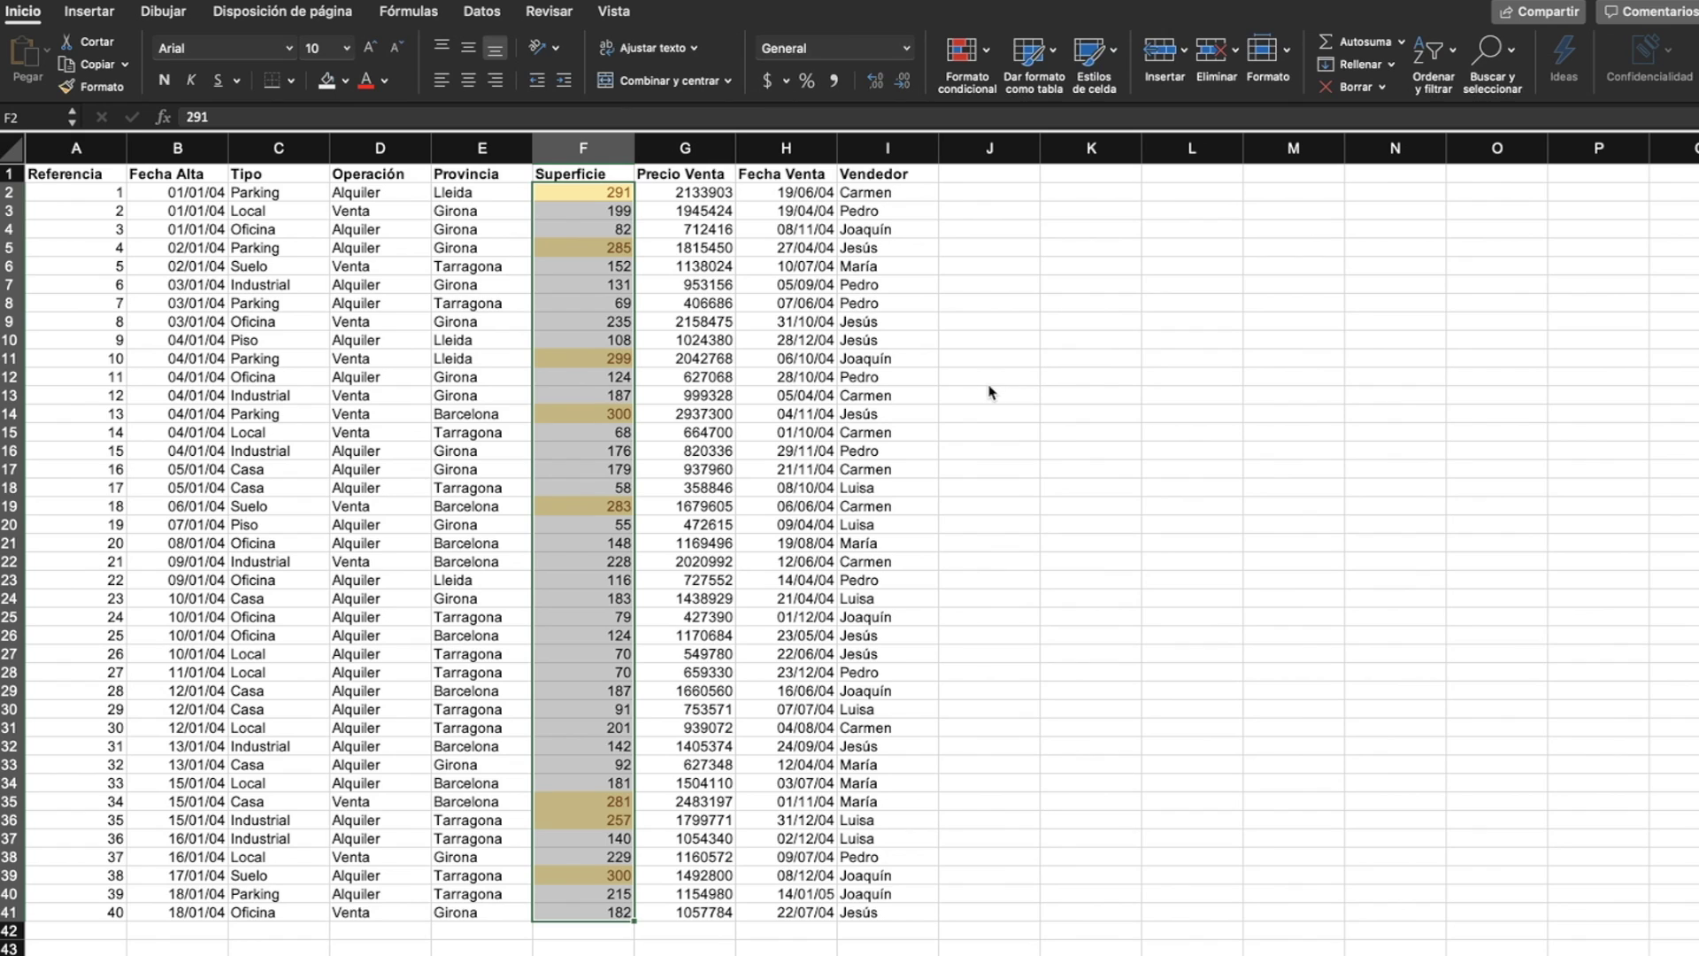
# Review highlighted values like 285, then select column F for clearing its rules
pyautogui.click(731, 395)
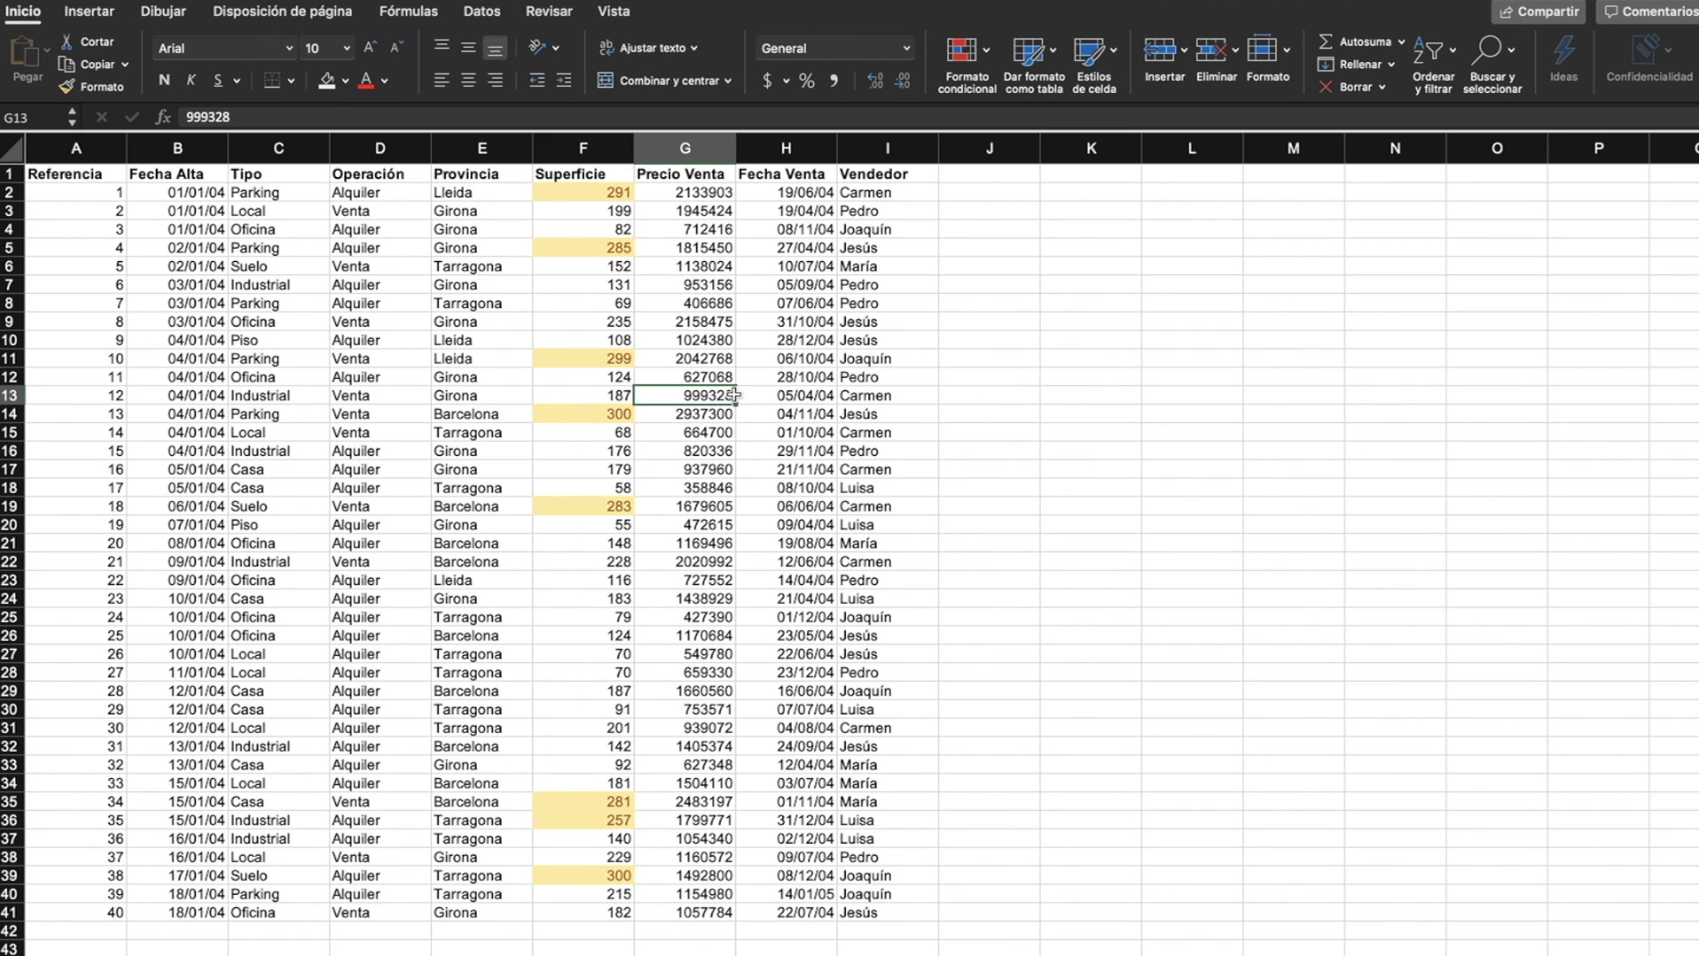
pyautogui.click(605, 194)
pyautogui.click(602, 251)
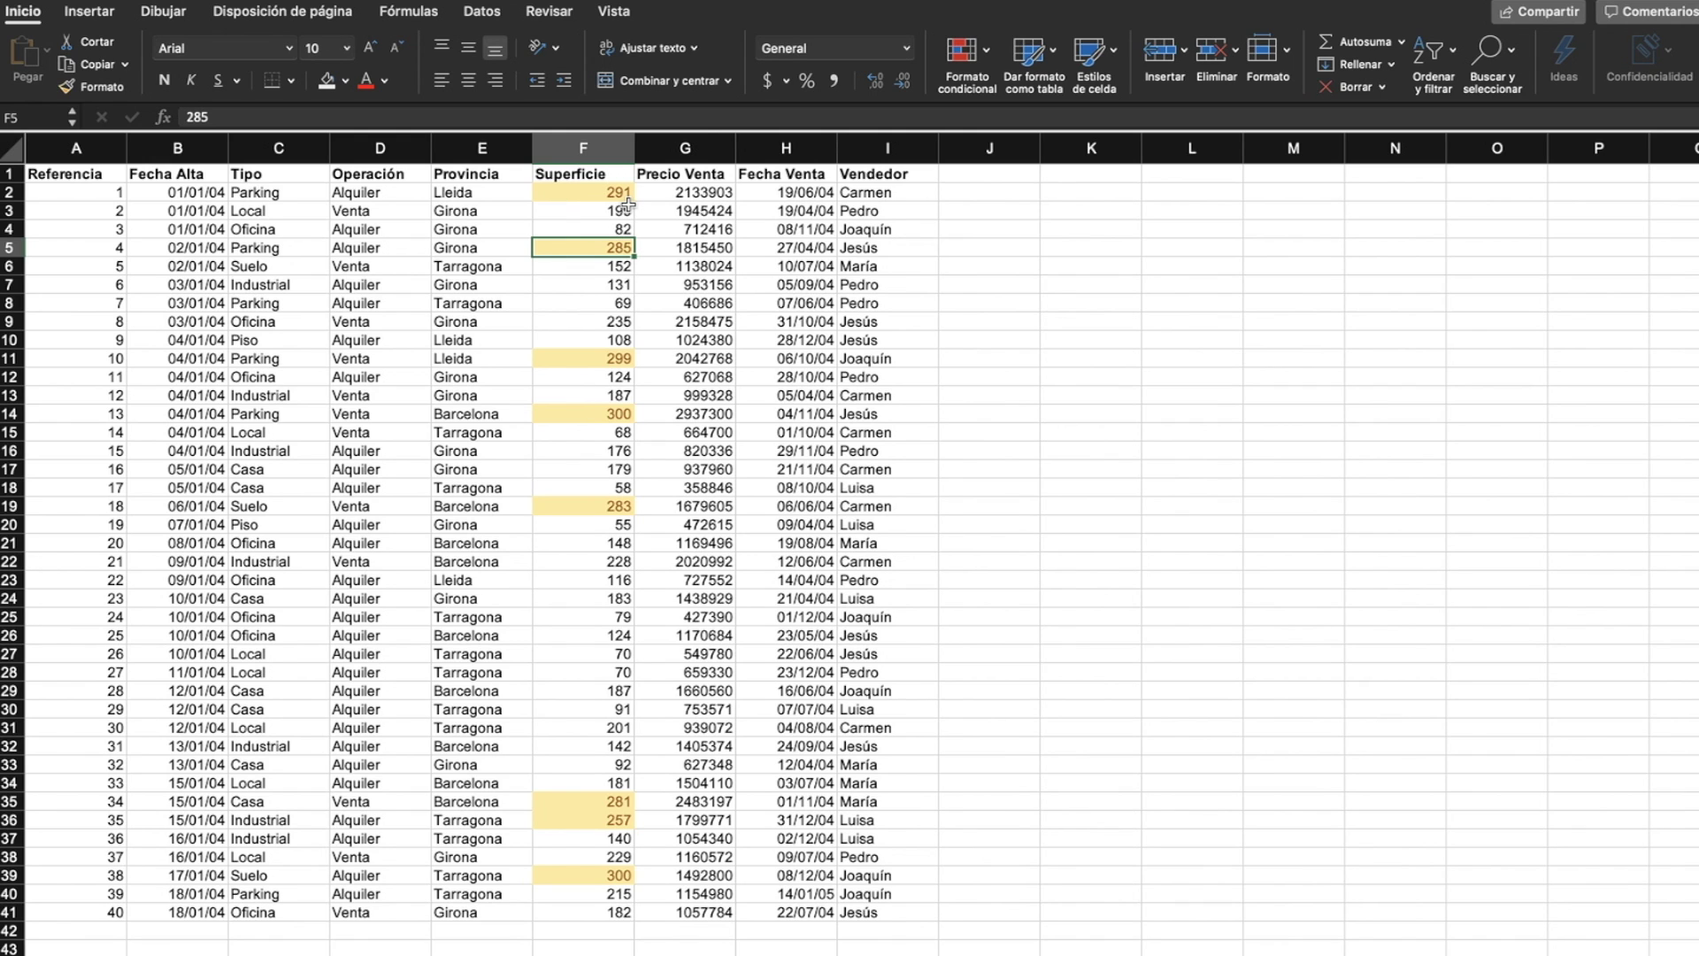
pyautogui.click(583, 148)
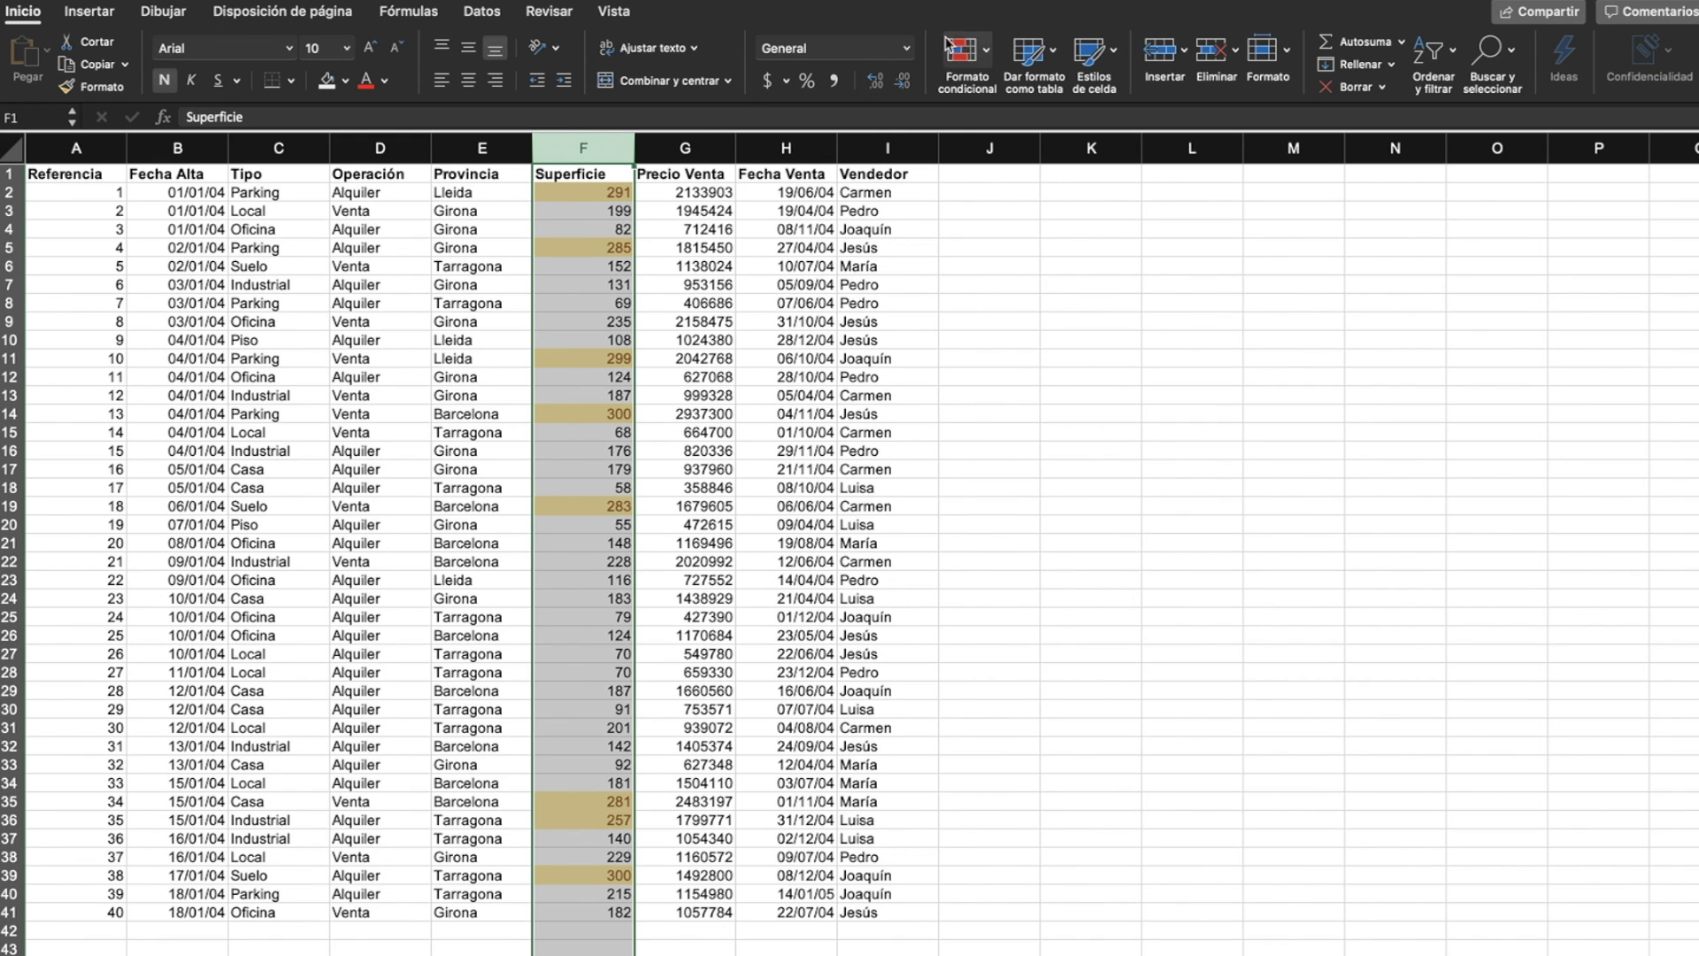
pyautogui.click(989, 52)
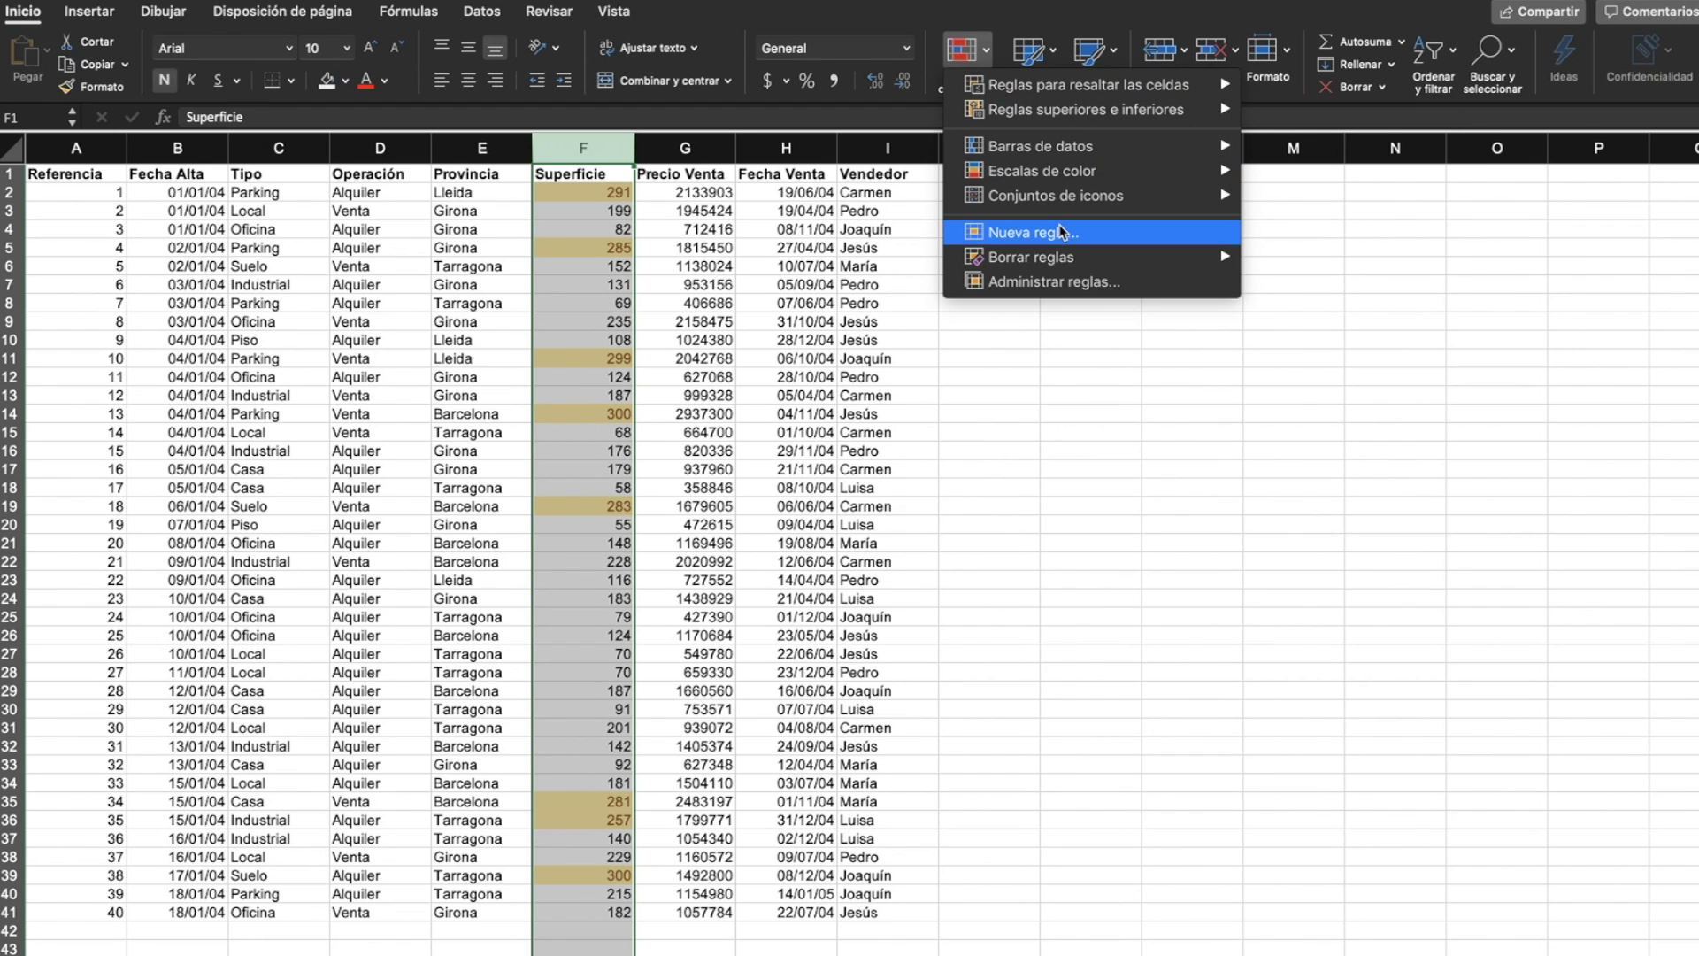
pyautogui.moveTo(1032, 258)
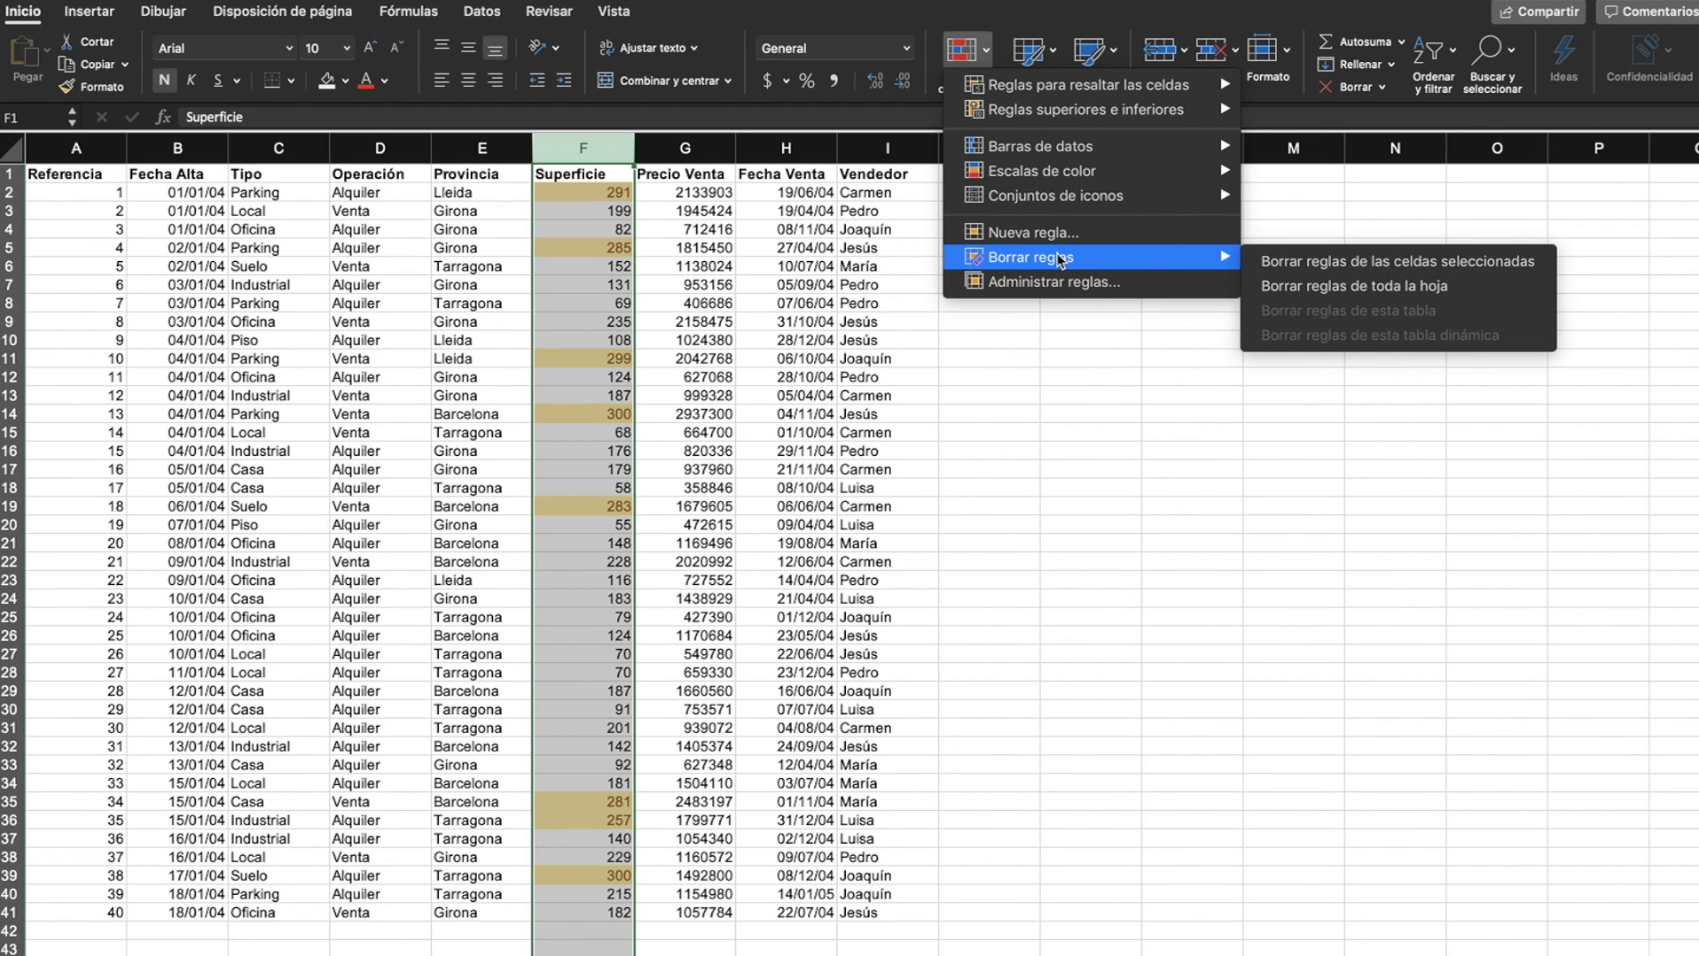
# Clear the conditional formatting rules from the selected column F
pyautogui.click(1298, 264)
pyautogui.click(794, 358)
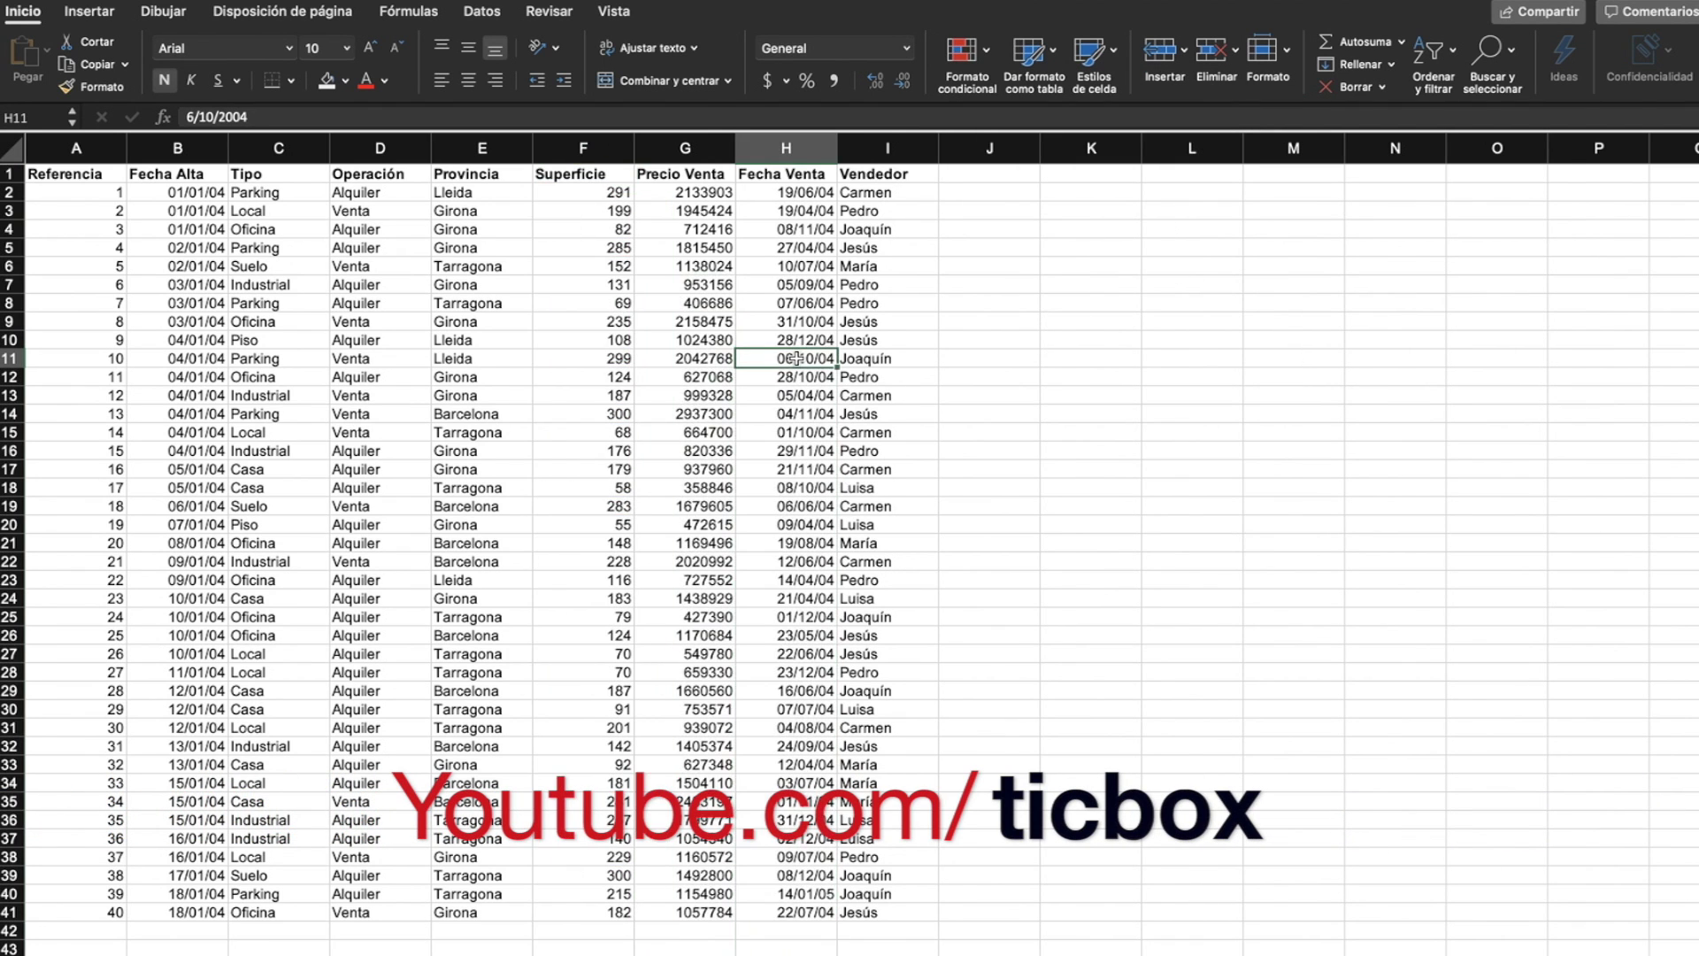
pyautogui.click(909, 371)
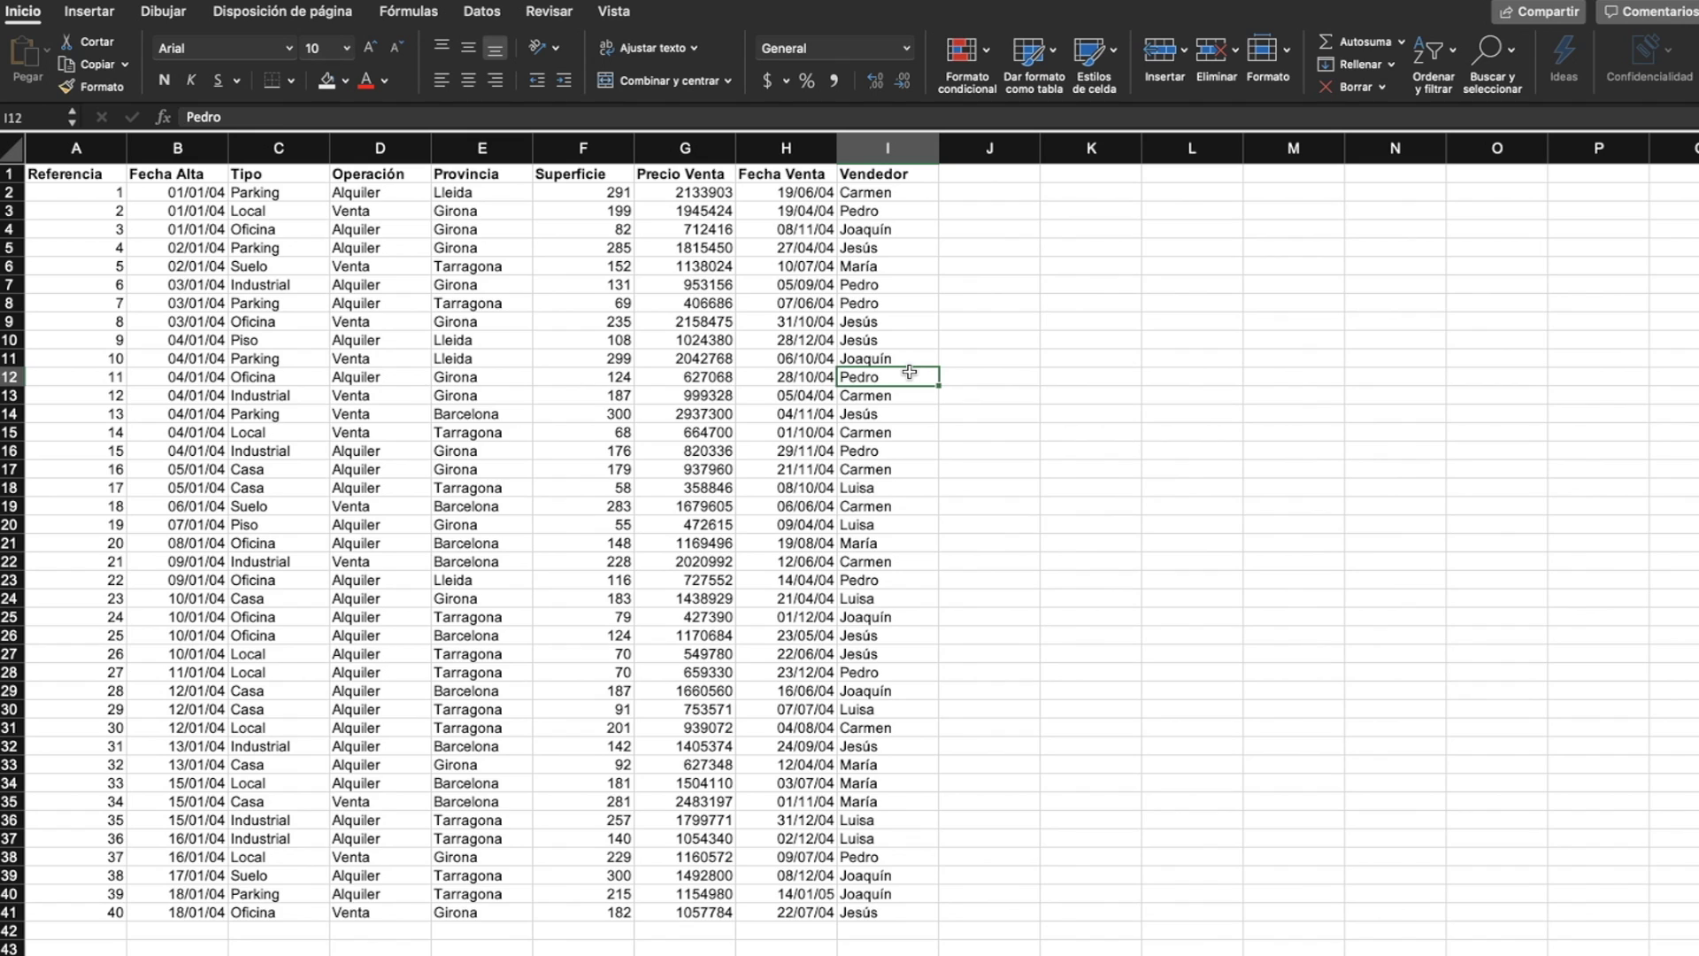